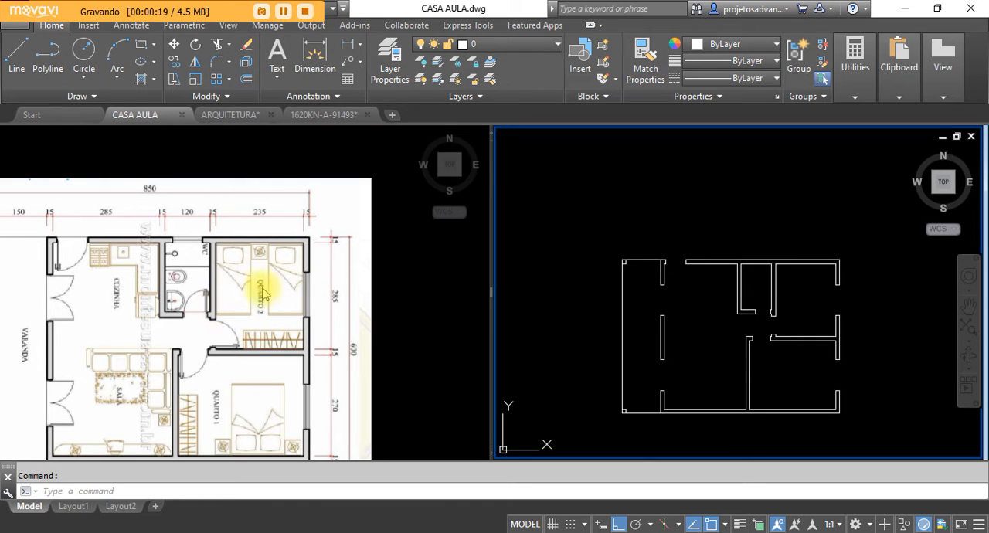
Step: Examine the WC window in the reference floor plan and the matching outer wall in the drawn plan
click(409, 280)
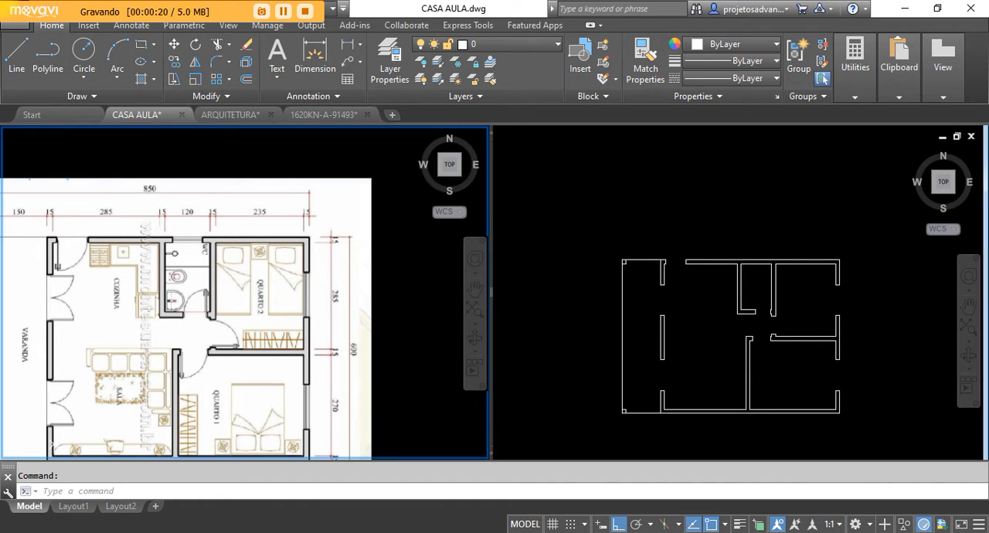
scroll(208, 272, down, 2)
scroll(208, 277, up, 3)
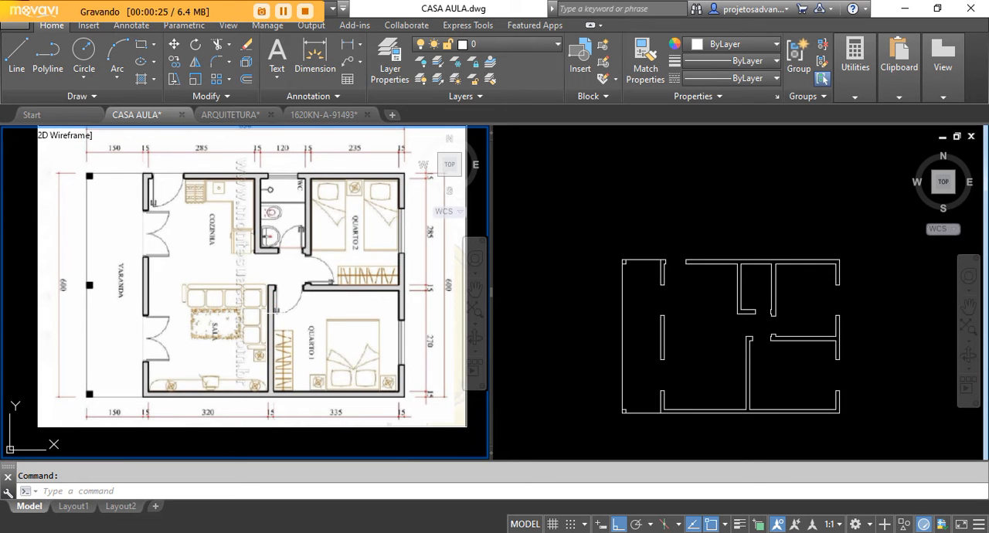
click(587, 324)
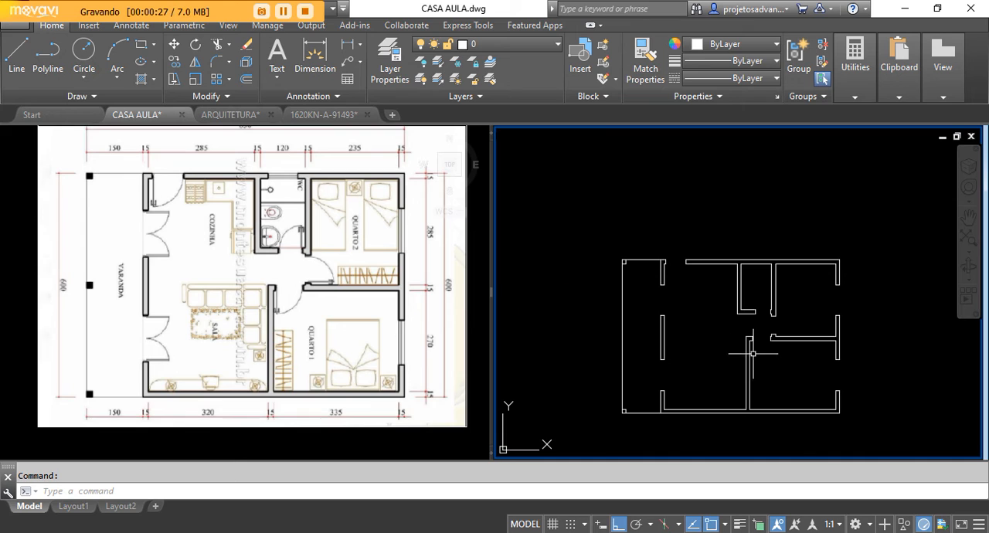
scroll(755, 350, up, 2)
middle_drag(736, 352, 736, 323)
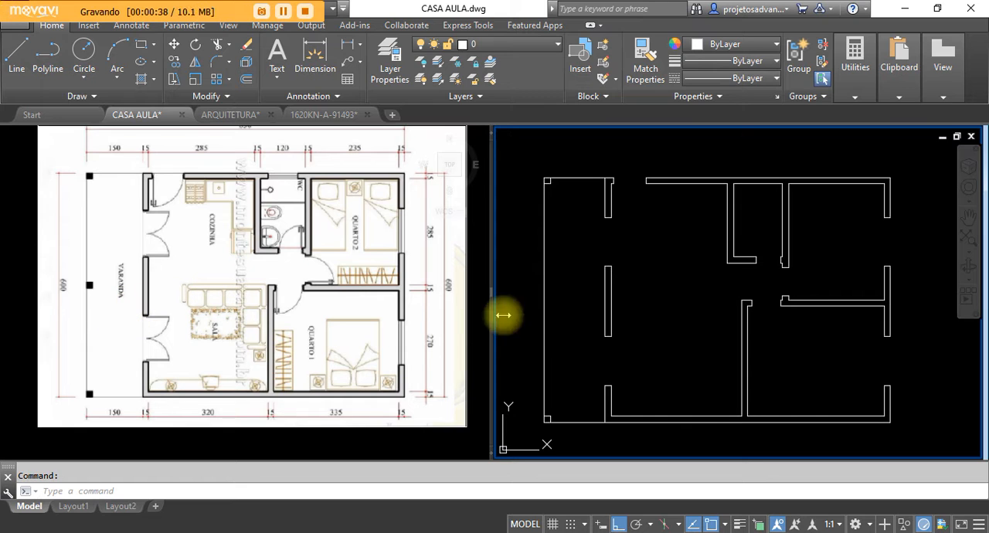
scroll(770, 173, up, 2)
middle_drag(777, 219, 681, 257)
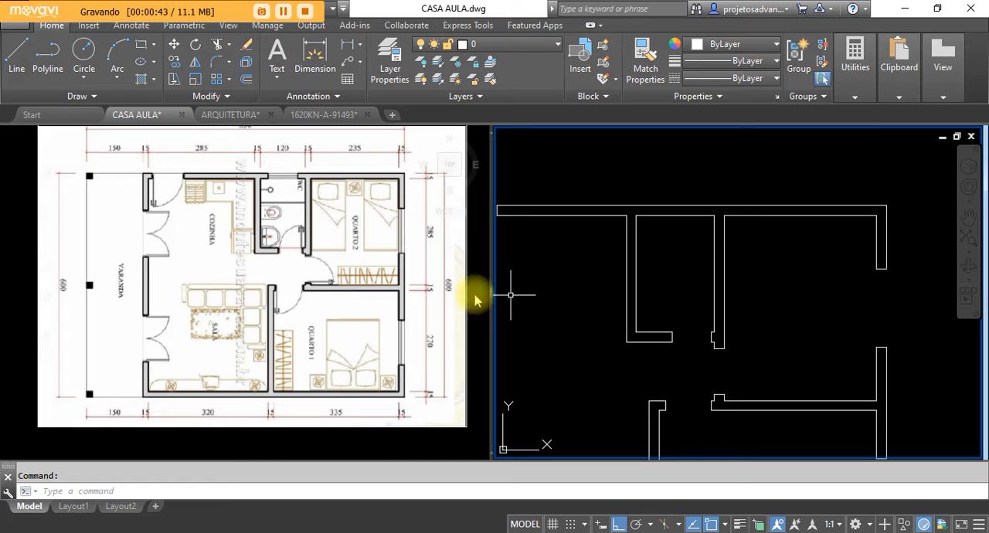
click(282, 165)
scroll(301, 181, up, 5)
scroll(359, 207, down, 1)
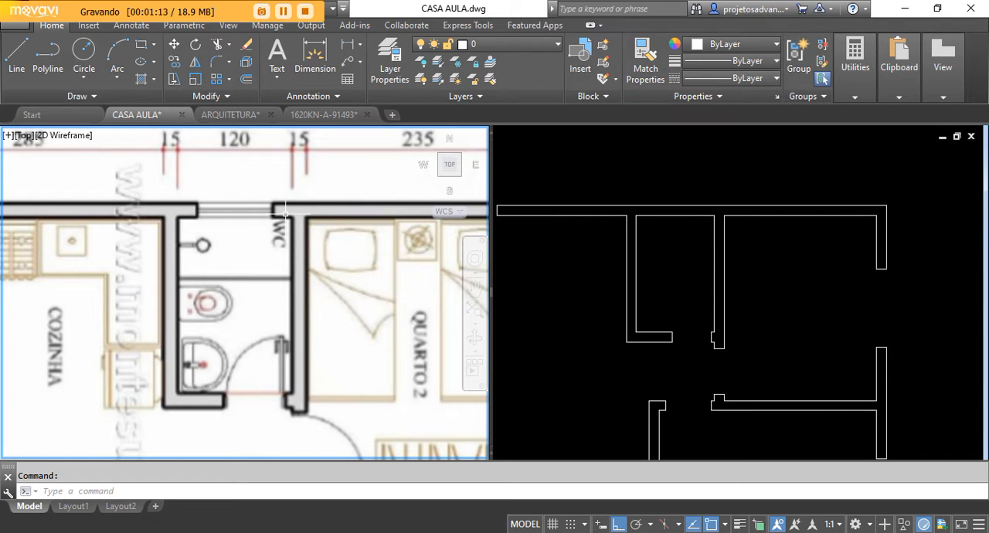
Step: Start a line at the WC's outer wall in the drawn plan and make sure the Midpoint object snap is enabled
click(656, 228)
scroll(690, 210, up, 2)
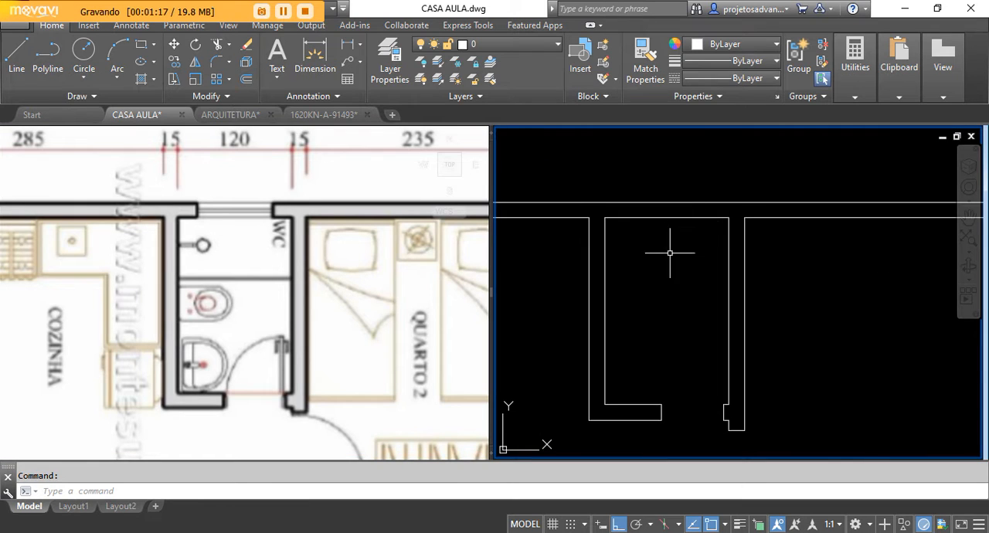
click(17, 54)
scroll(659, 224, up, 4)
middle_drag(676, 315, 758, 306)
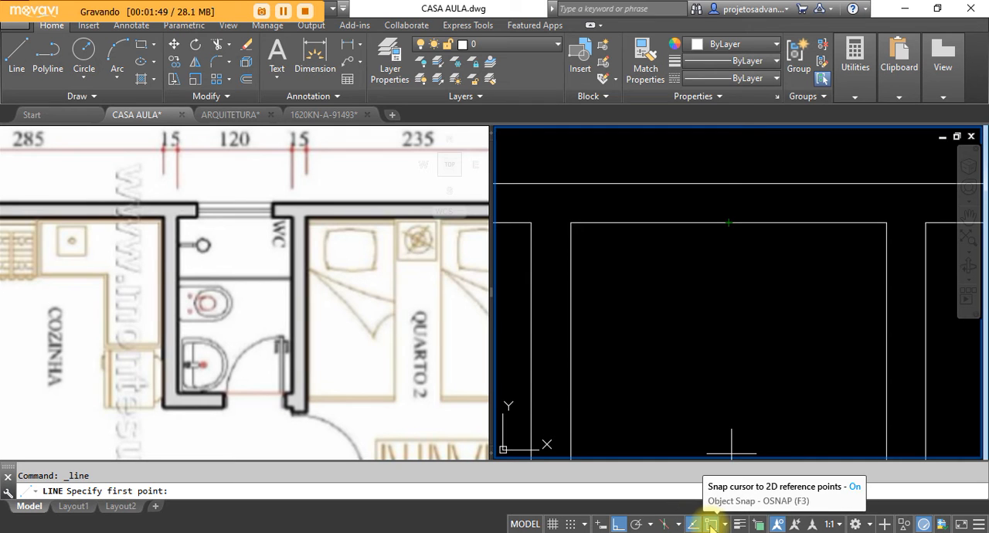
right_click(710, 526)
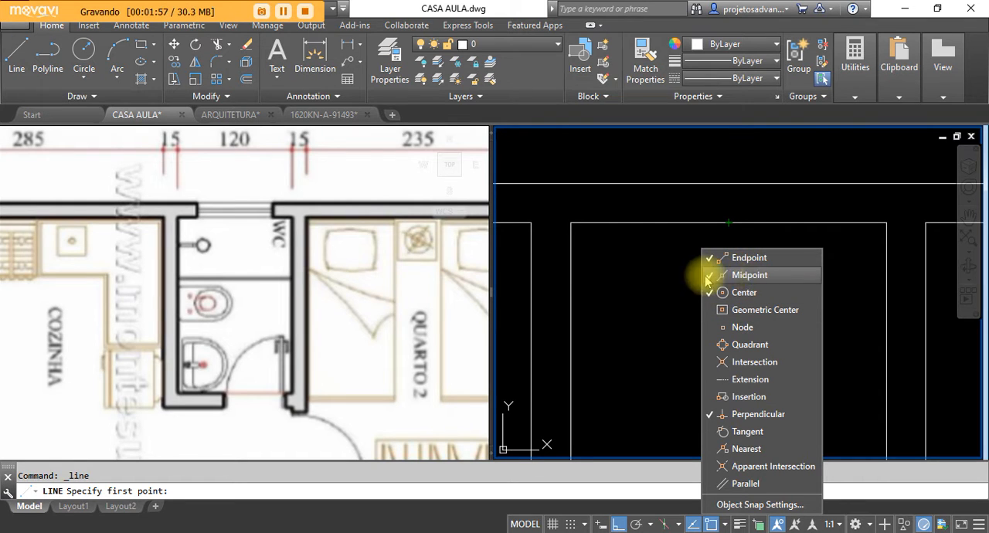
click(741, 275)
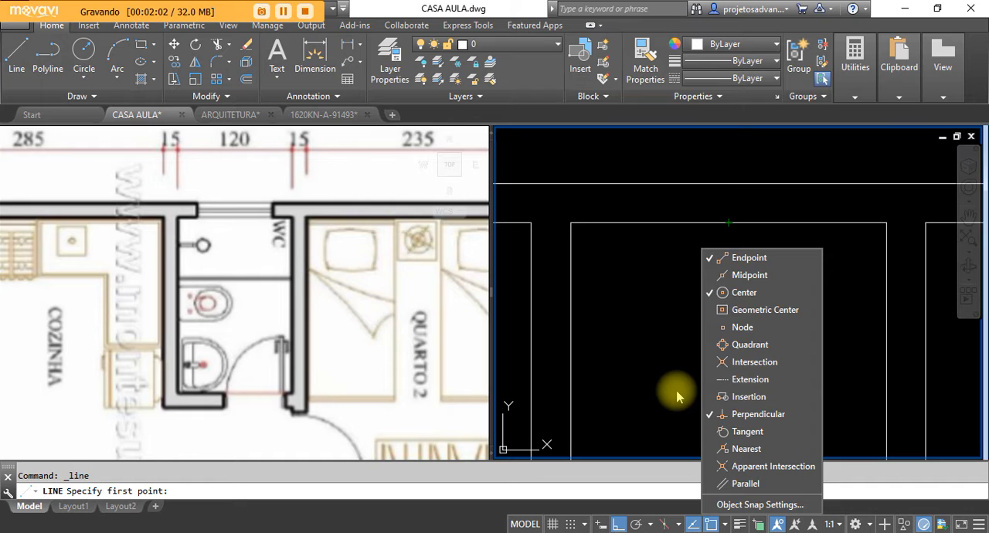
click(714, 283)
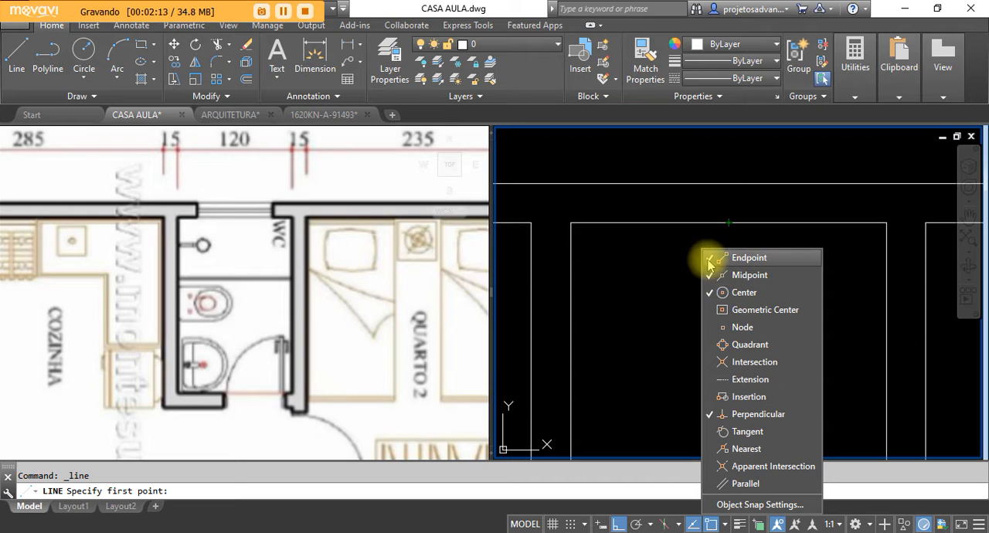
click(658, 309)
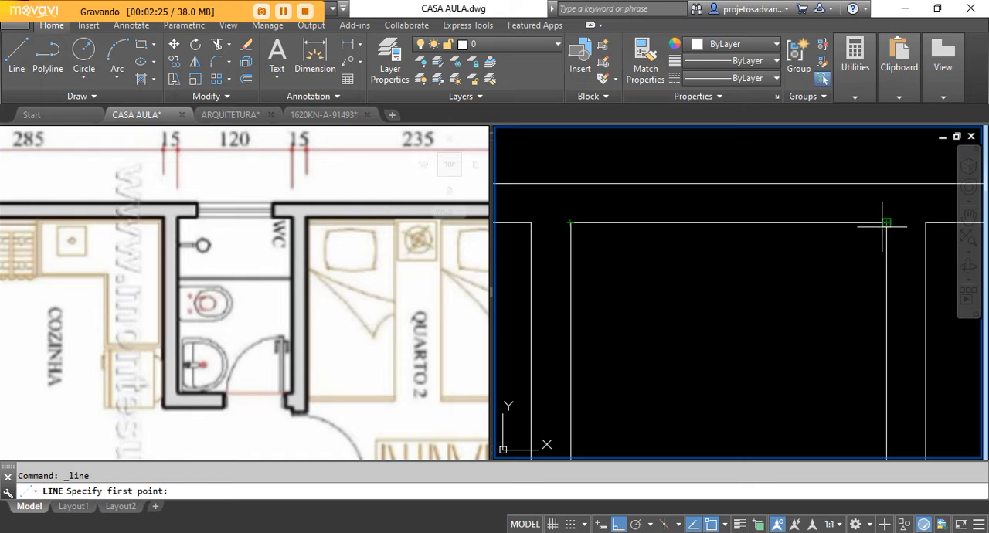
Step: Draw the line across the WC's outer wall, from the midpoint of the inner wall line perpendicular to the outer wall line
click(728, 222)
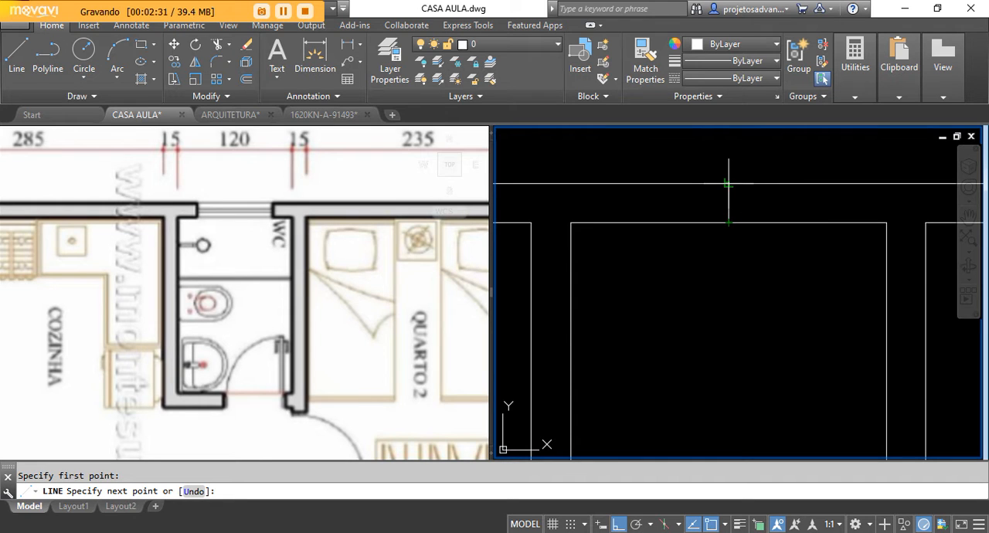
click(728, 183)
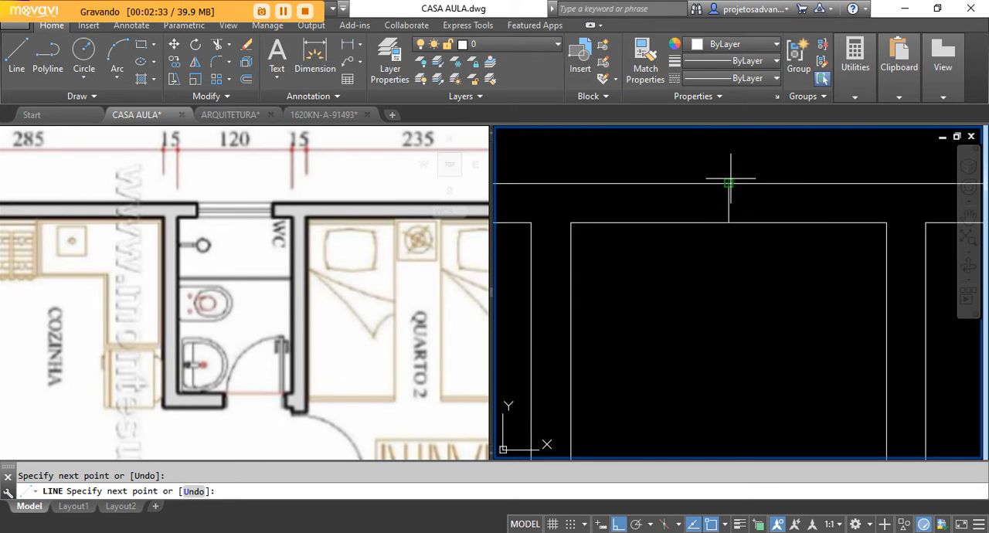
scroll(738, 169, up, 5)
right_click(743, 176)
click(755, 190)
scroll(708, 215, down, 2)
scroll(722, 202, down, 1)
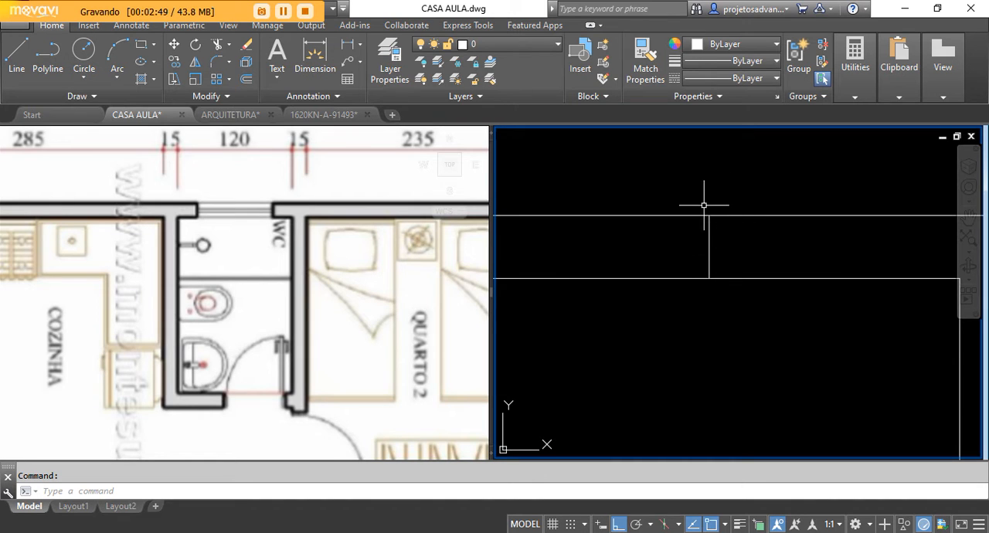
scroll(730, 247, down, 2)
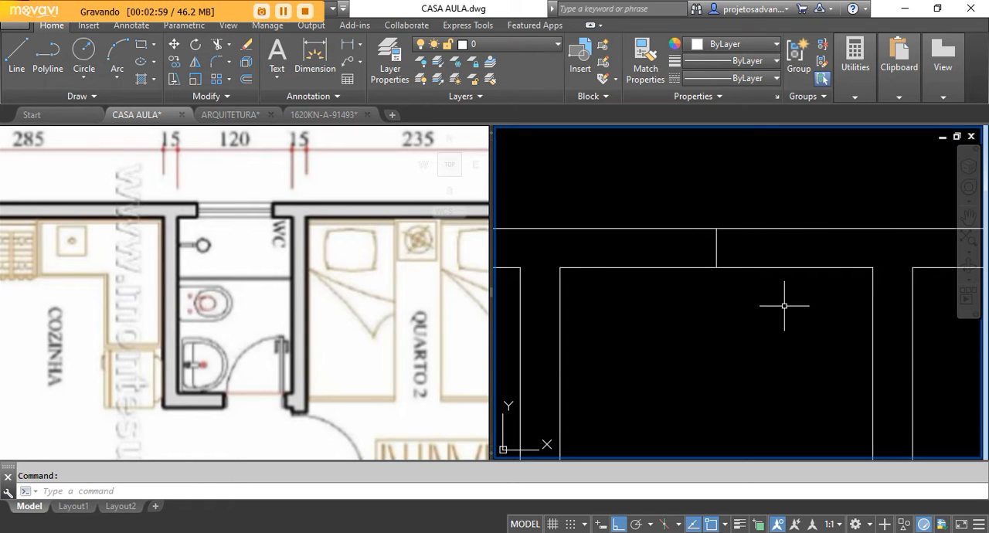
Step: Offset the centre line in the WC's outer wall by 40 to each side to mark the window jambs
click(247, 79)
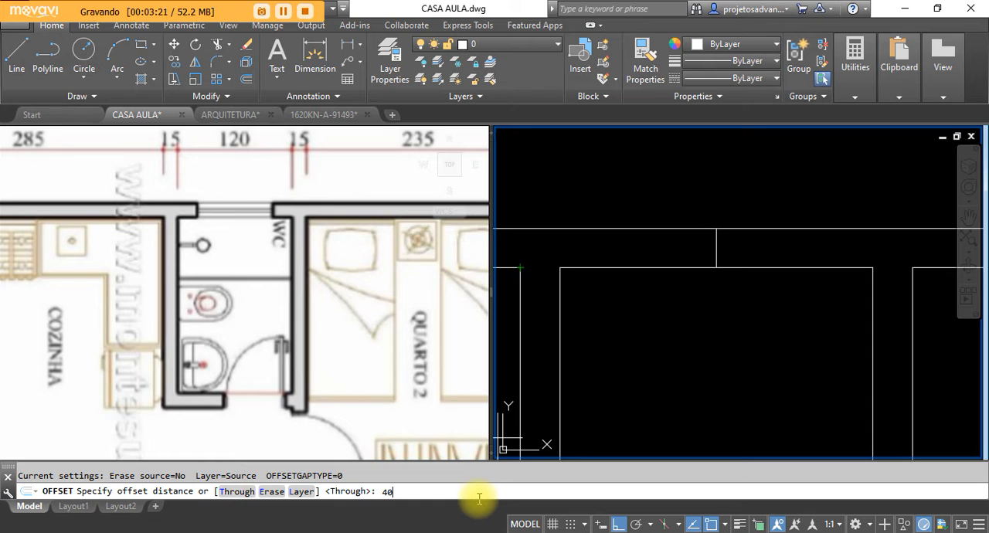
key(Return)
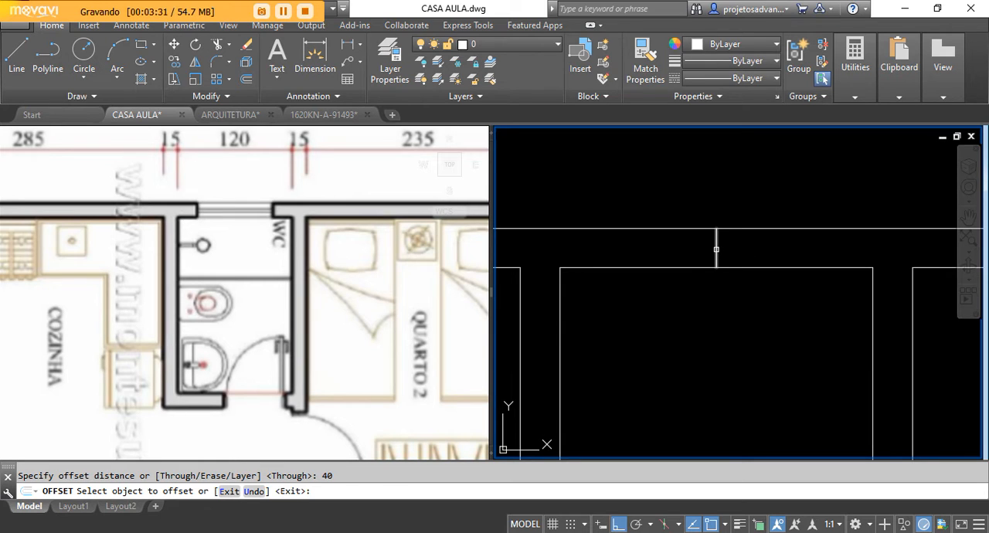
click(716, 248)
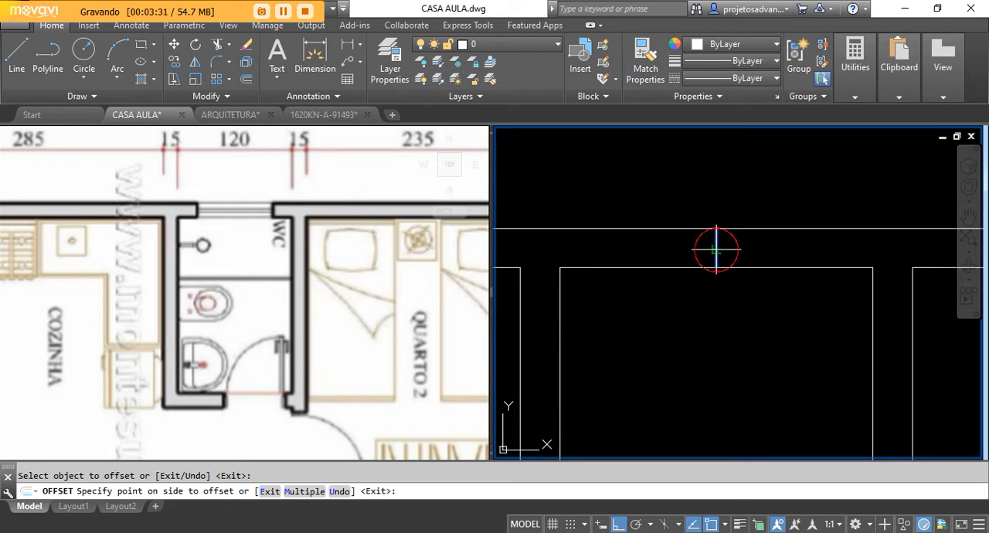
click(637, 252)
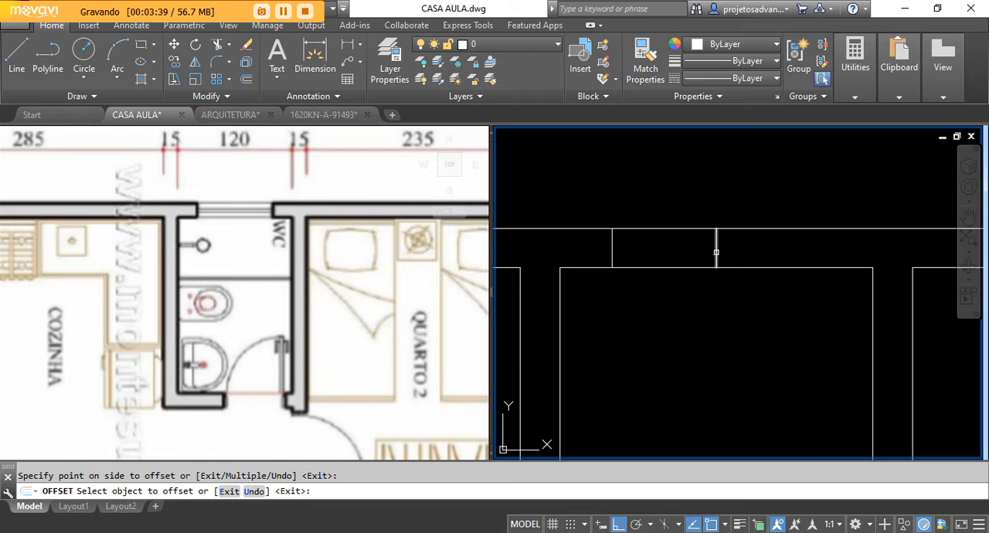
click(716, 251)
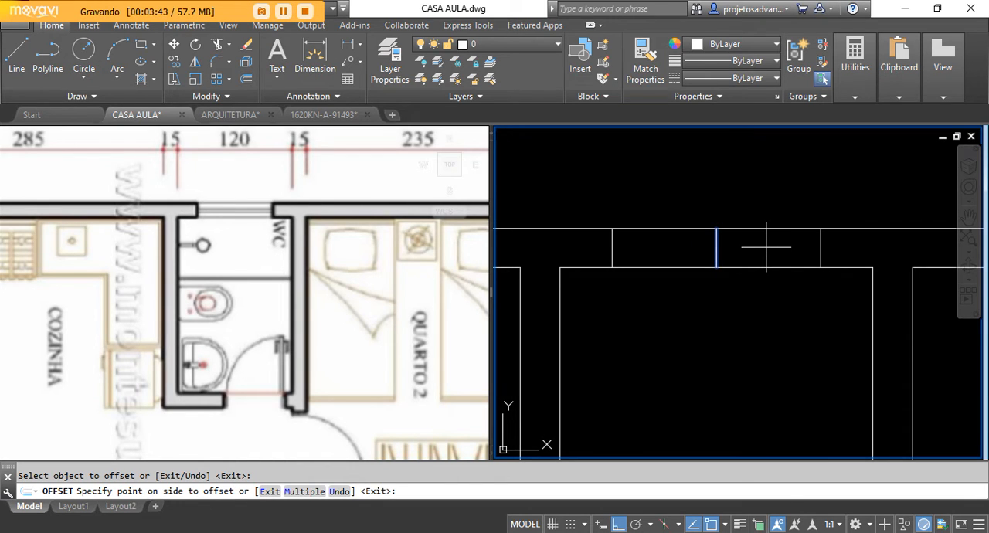
click(766, 248)
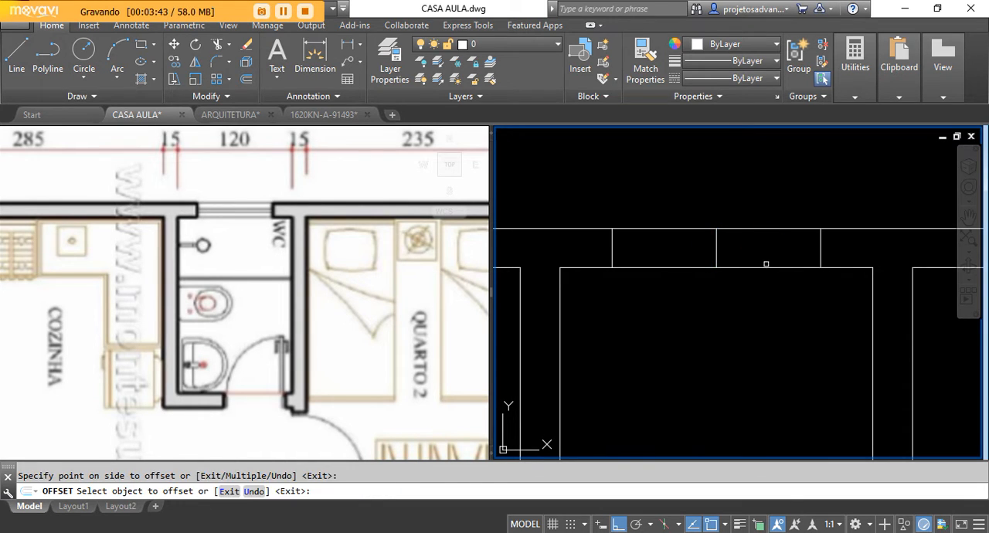
right_click(737, 315)
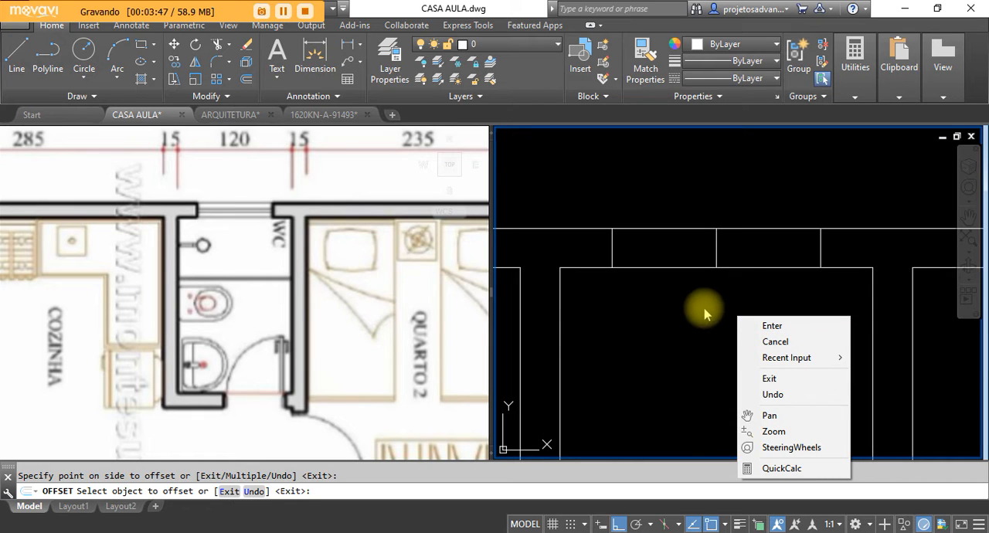
click(628, 305)
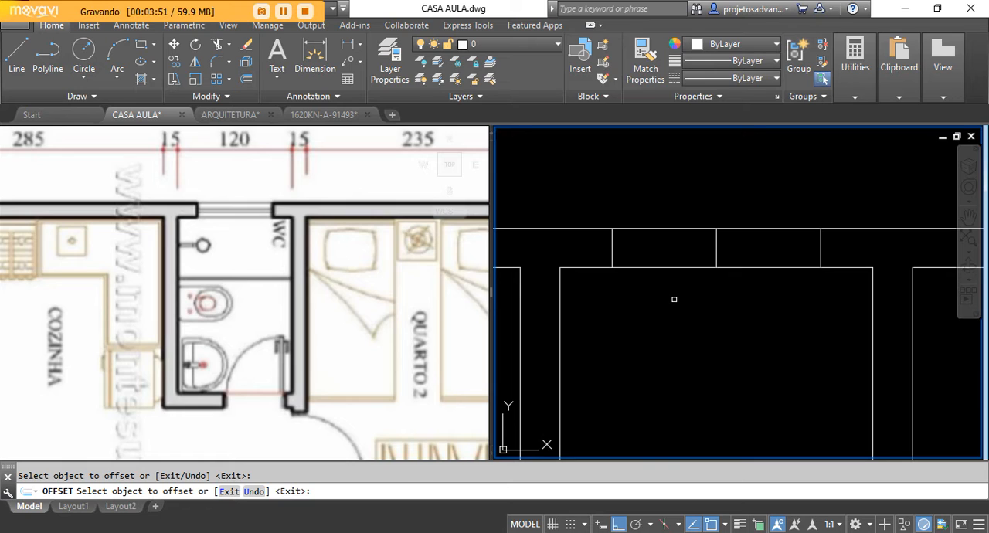
key(Return)
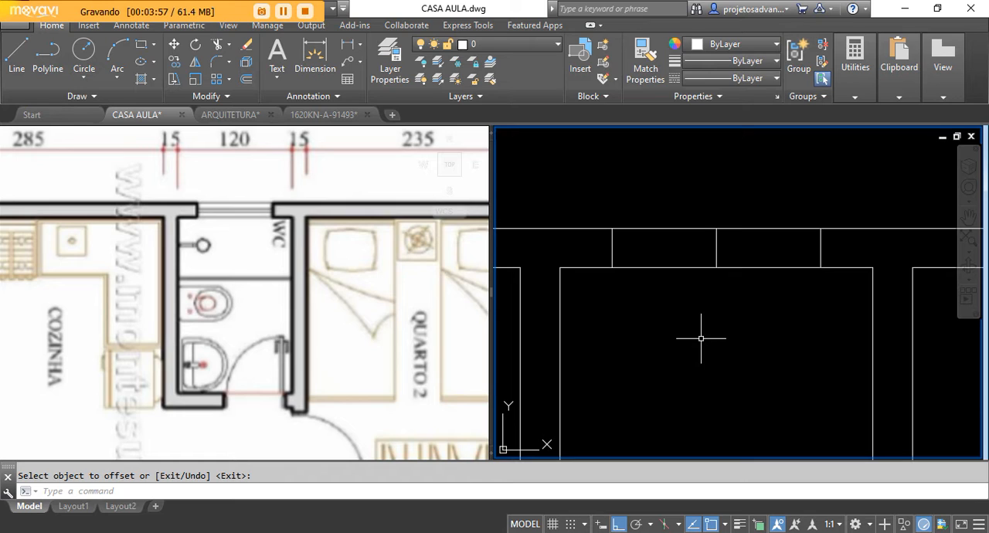
key(Return)
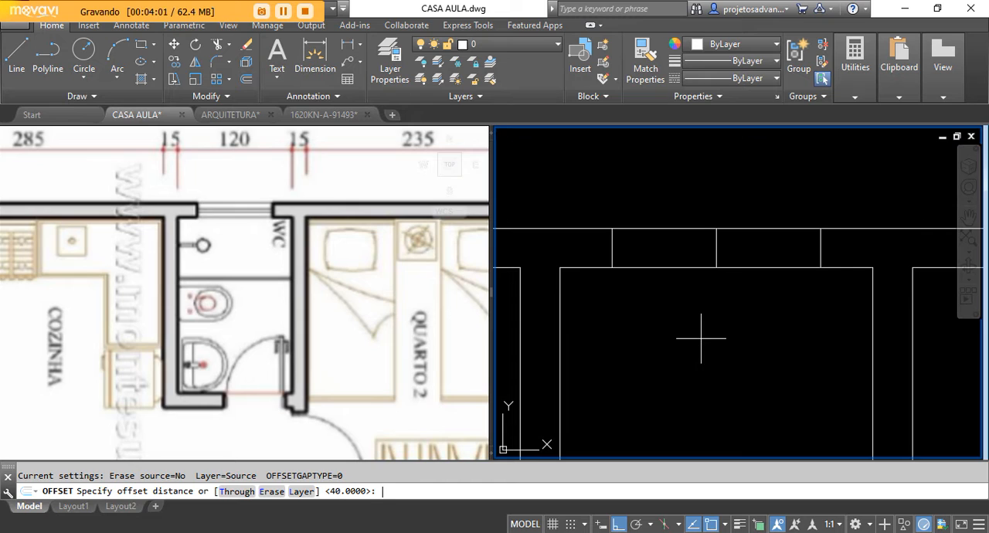
key(Return)
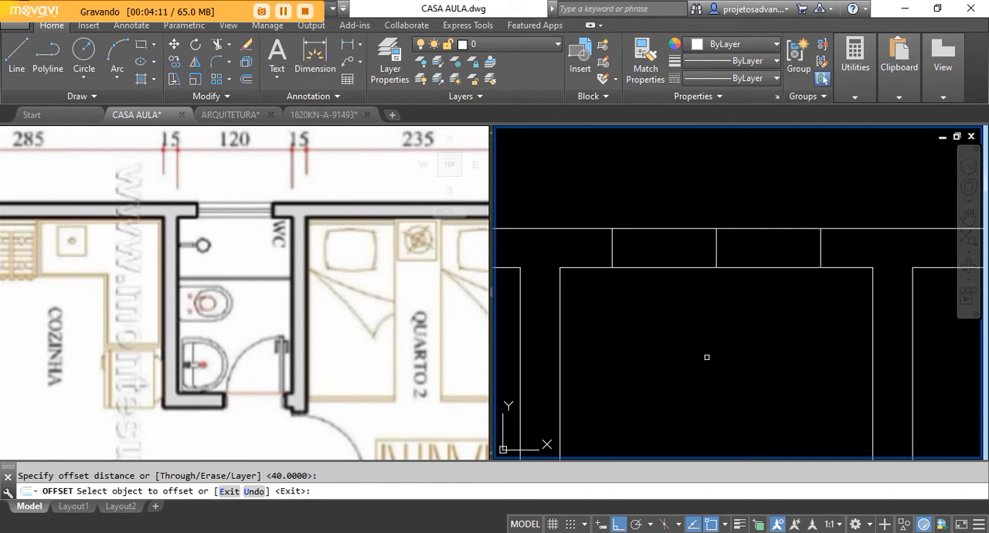
key(Escape)
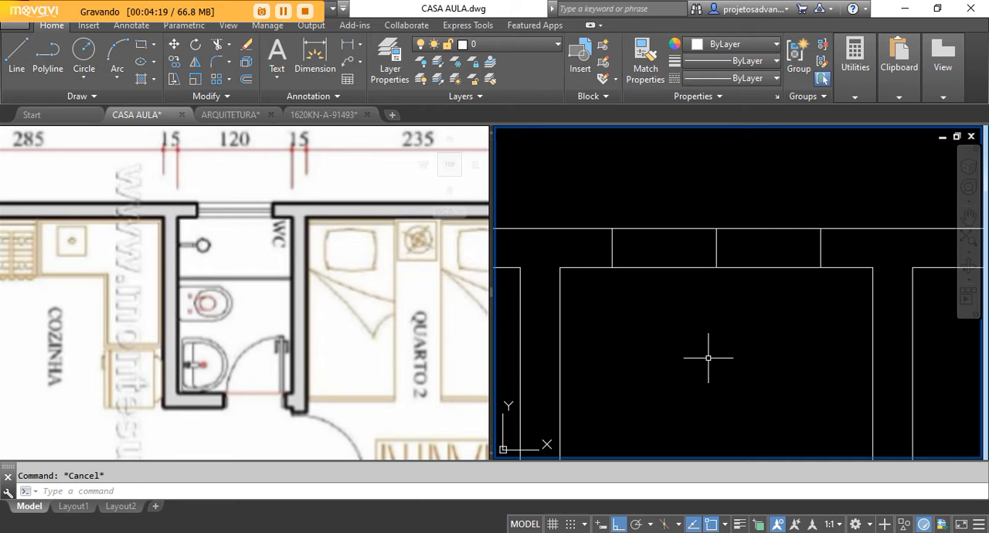
Step: Erase the centre line between the two window jamb lines in the WC's outer wall
click(685, 201)
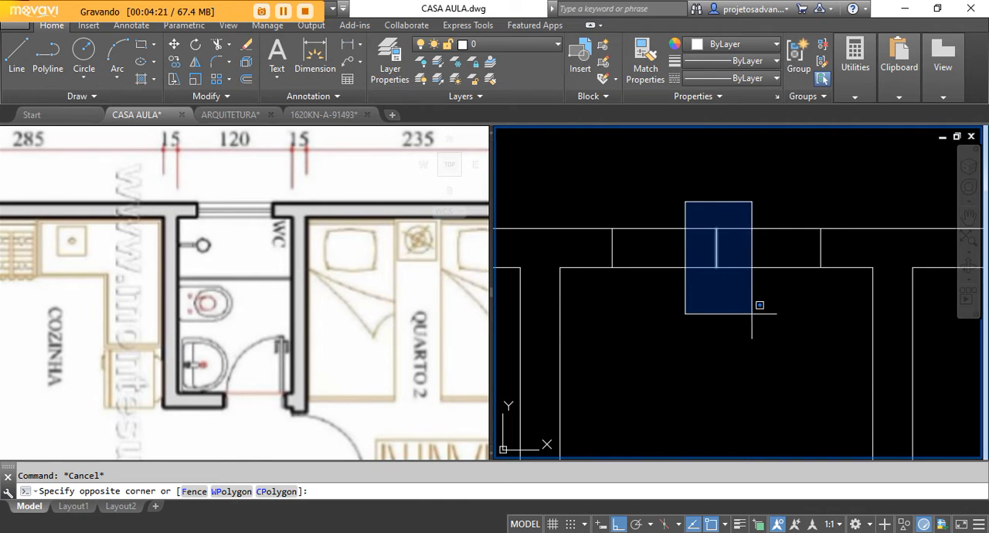
click(740, 304)
click(666, 189)
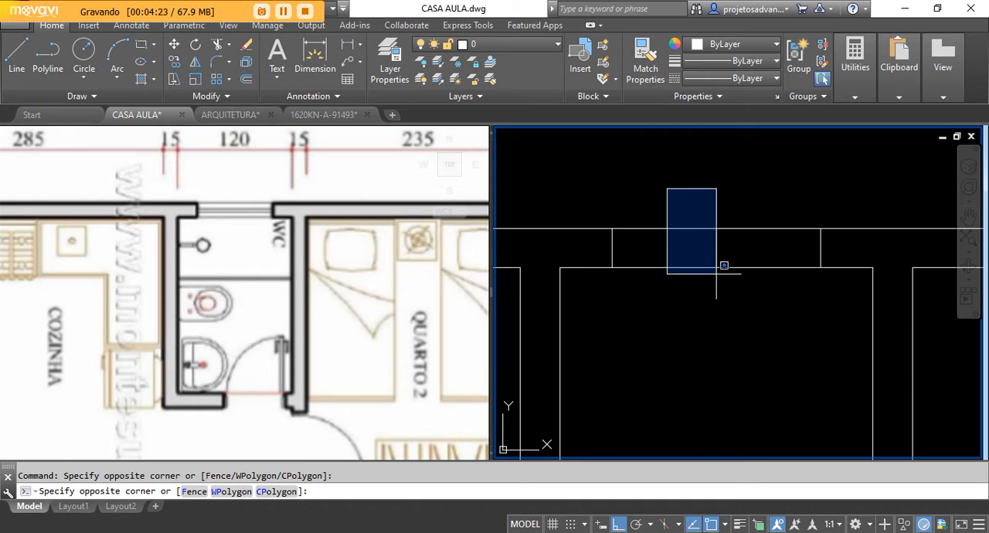
click(771, 315)
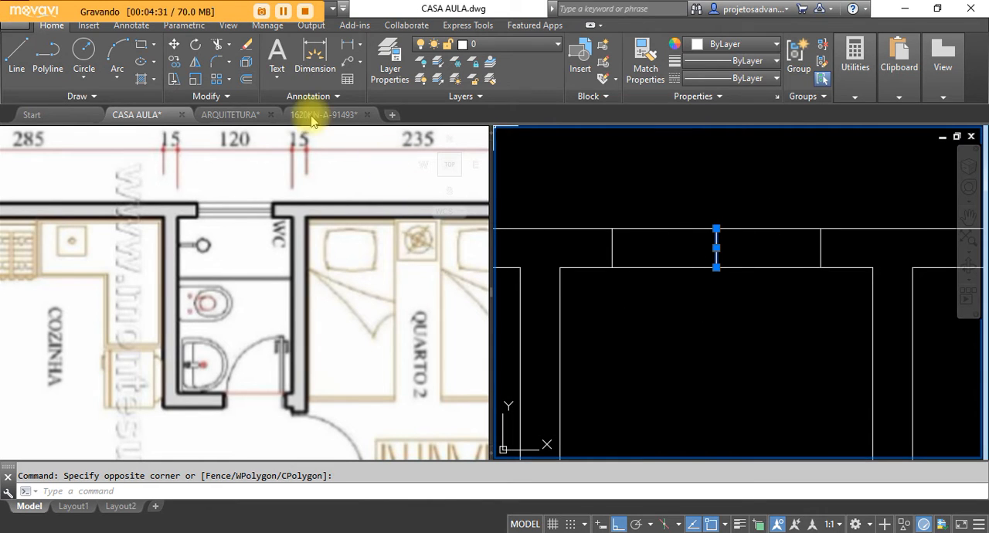
click(246, 48)
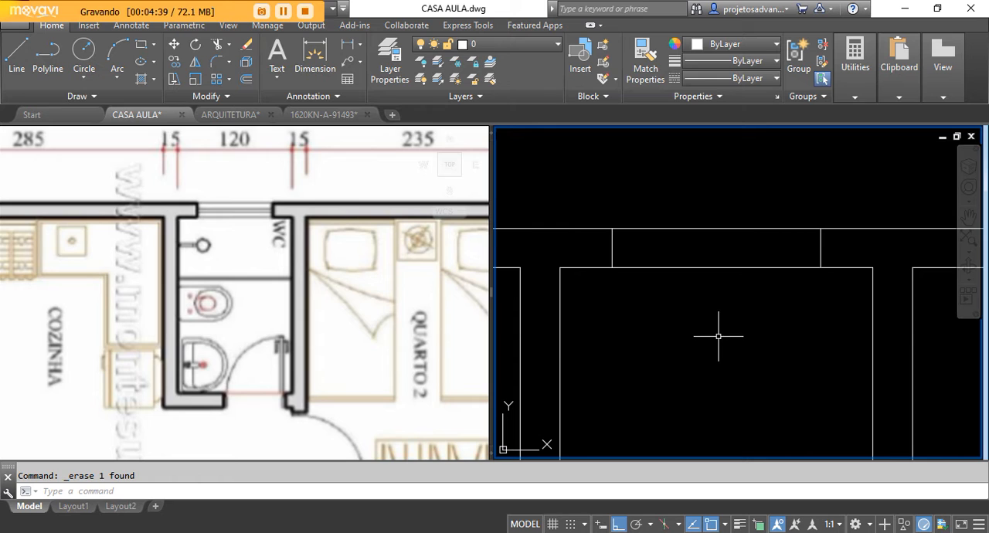
Step: Trim both lines of the WC's outer wall between the two jamb lines to open the window gap
scroll(698, 286, down, 1)
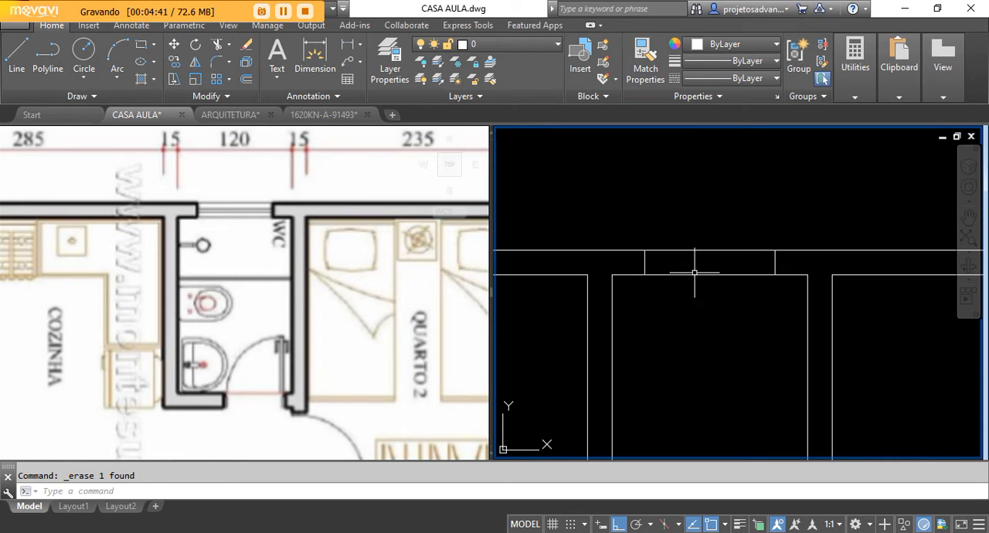
scroll(719, 258, up, 2)
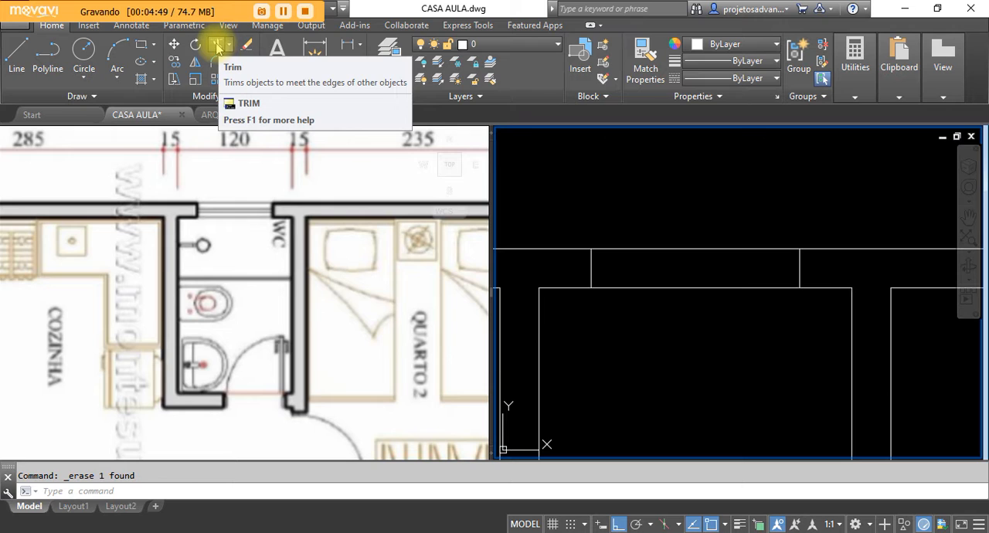
click(217, 46)
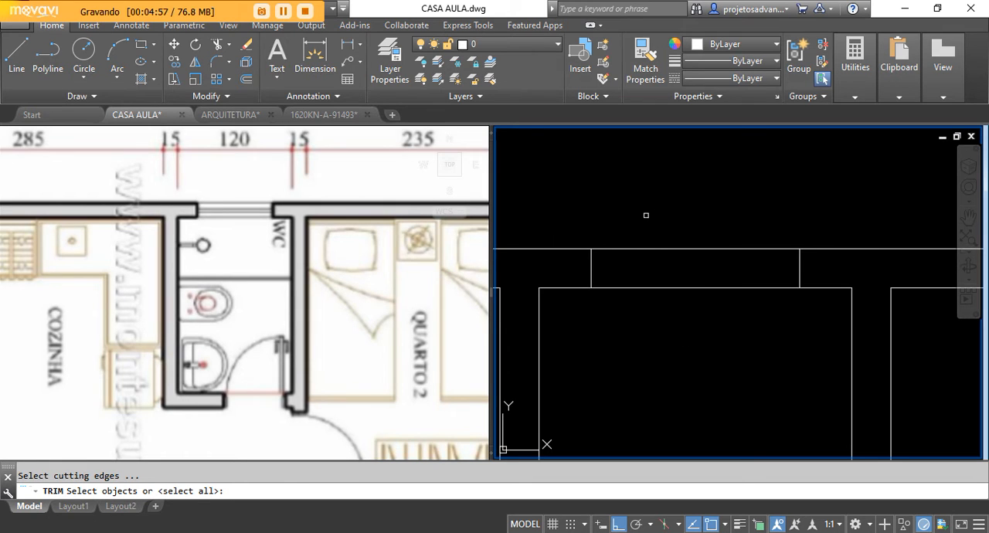
key(Return)
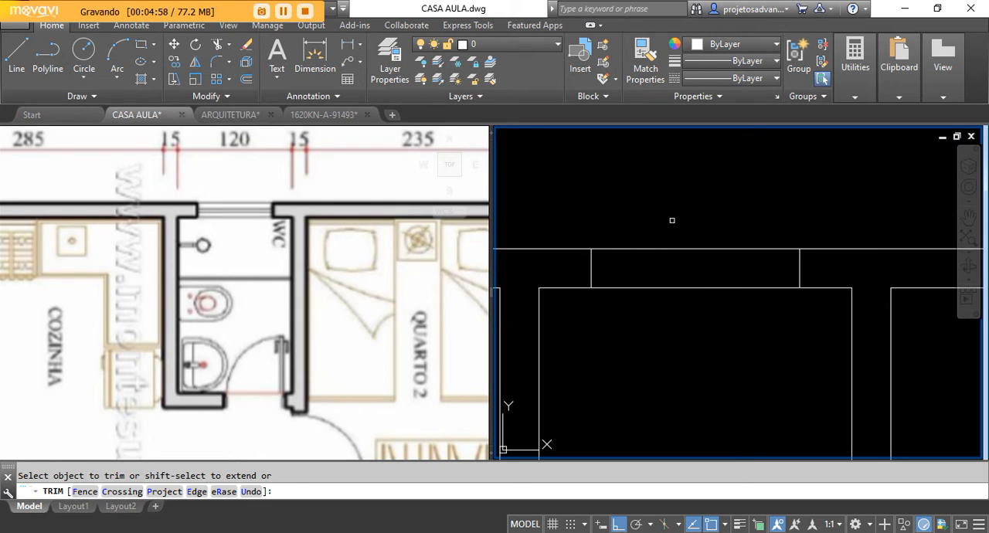
click(687, 226)
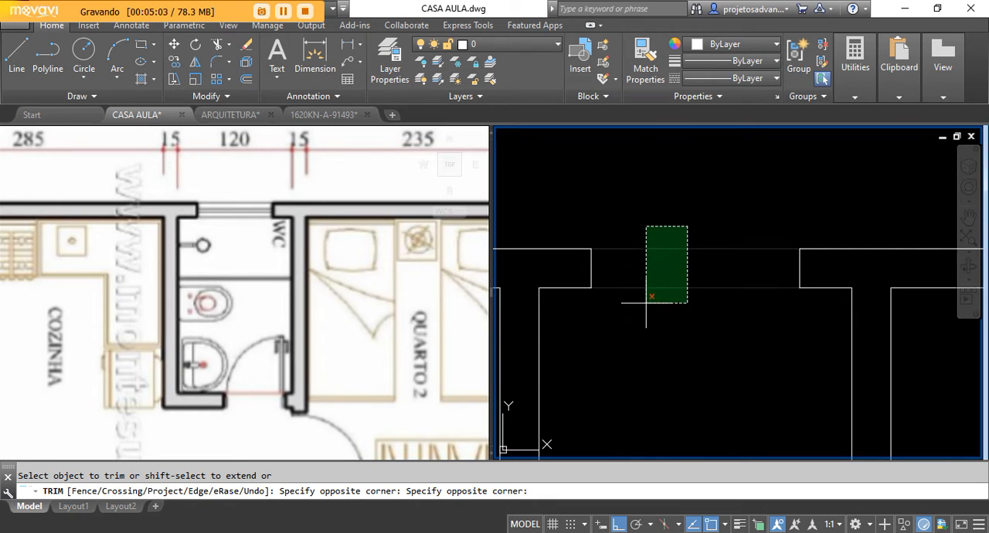
click(628, 369)
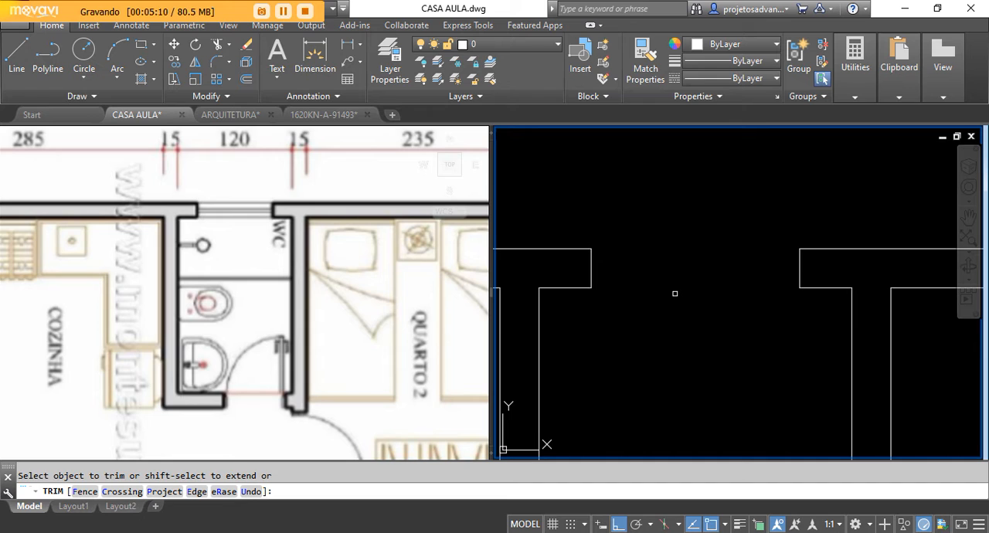
key(Escape)
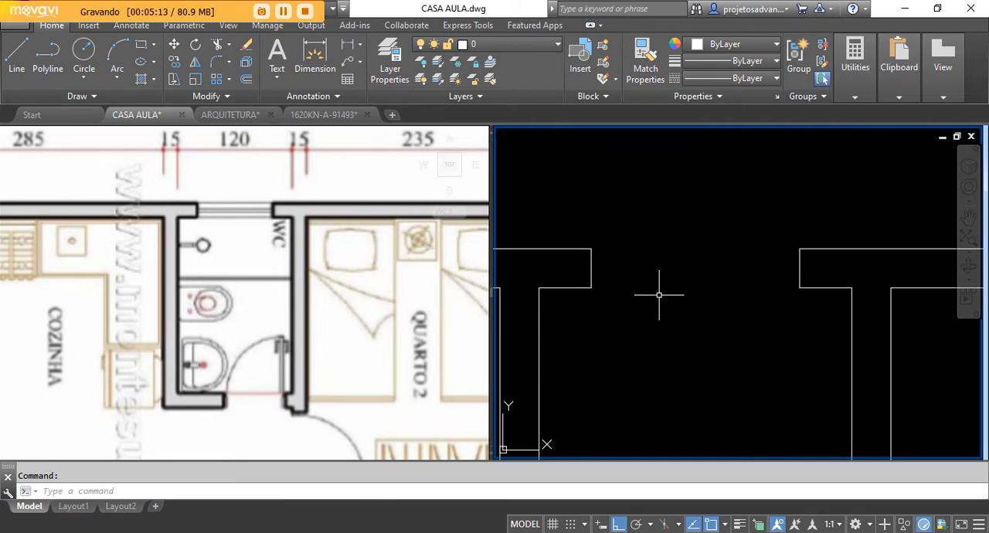
Step: Examine the veranda side of the reference plan, with its pillars along the outer edge, against the drawn plan
scroll(640, 232, down, 2)
scroll(618, 305, down, 4)
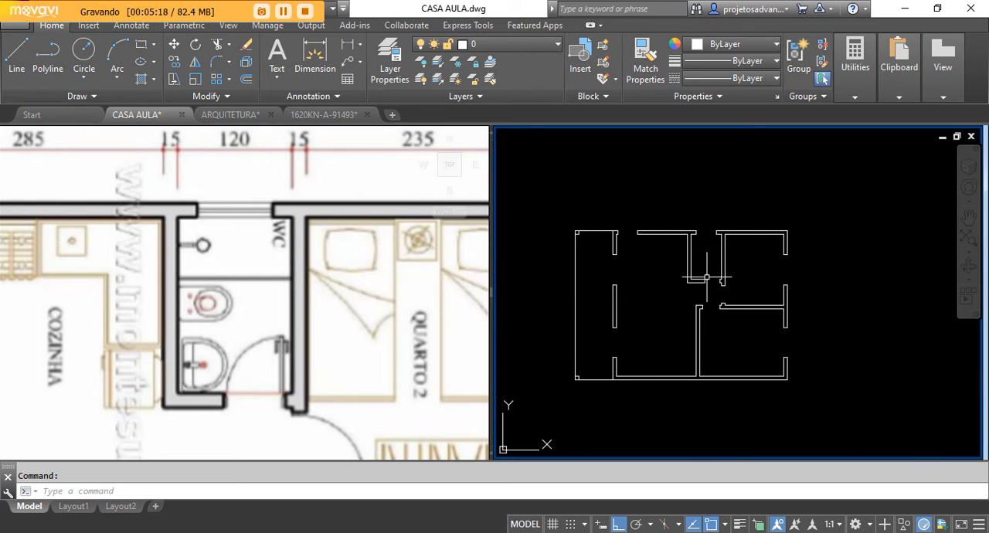
middle_drag(634, 303, 652, 300)
click(296, 260)
scroll(267, 236, down, 5)
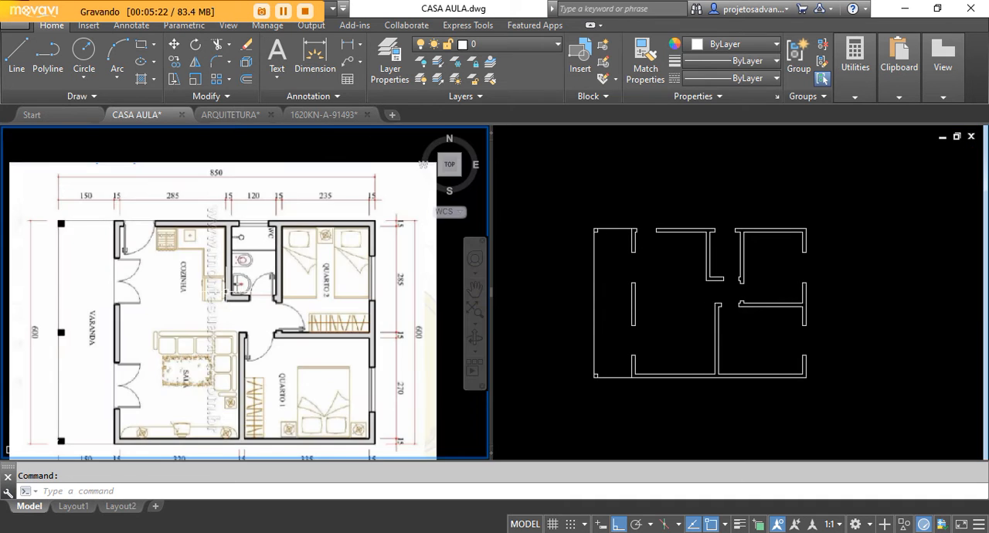
middle_drag(151, 300, 198, 275)
scroll(91, 313, up, 2)
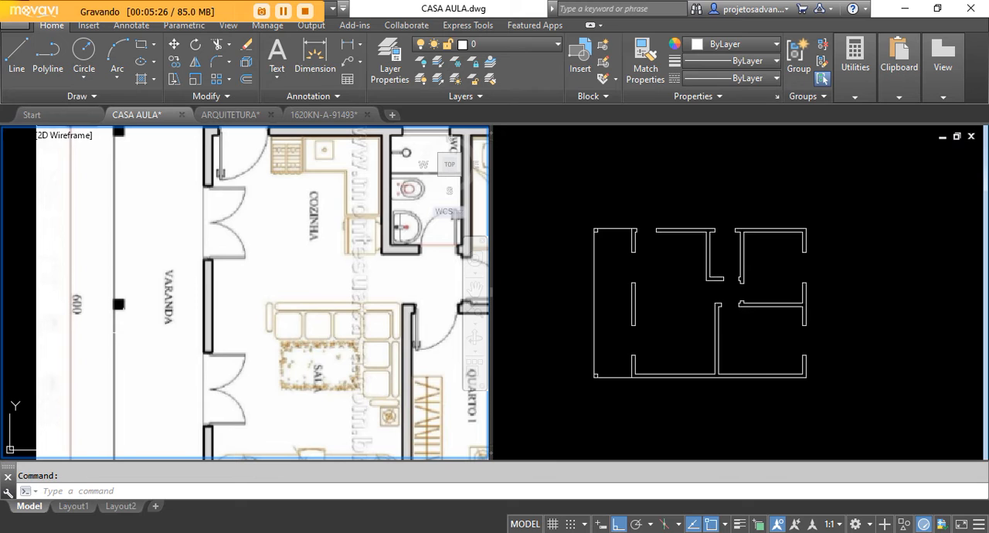
Step: Draw a rectangle over the pillar square at the veranda's upper outer corner, from its outer corner to its inner corner
click(618, 287)
scroll(610, 320, up, 2)
scroll(508, 303, down, 2)
middle_drag(645, 318, 662, 318)
scroll(572, 222, up, 6)
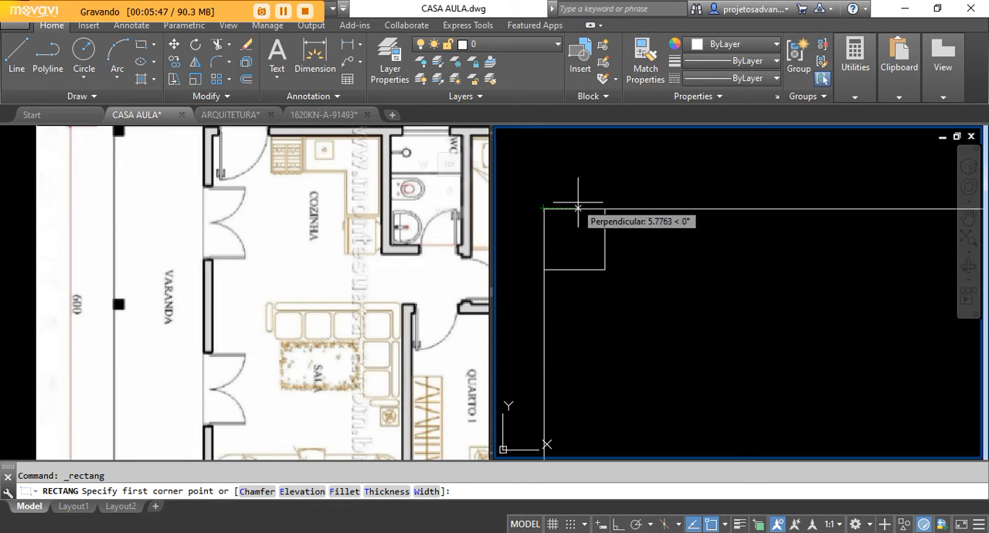
click(543, 208)
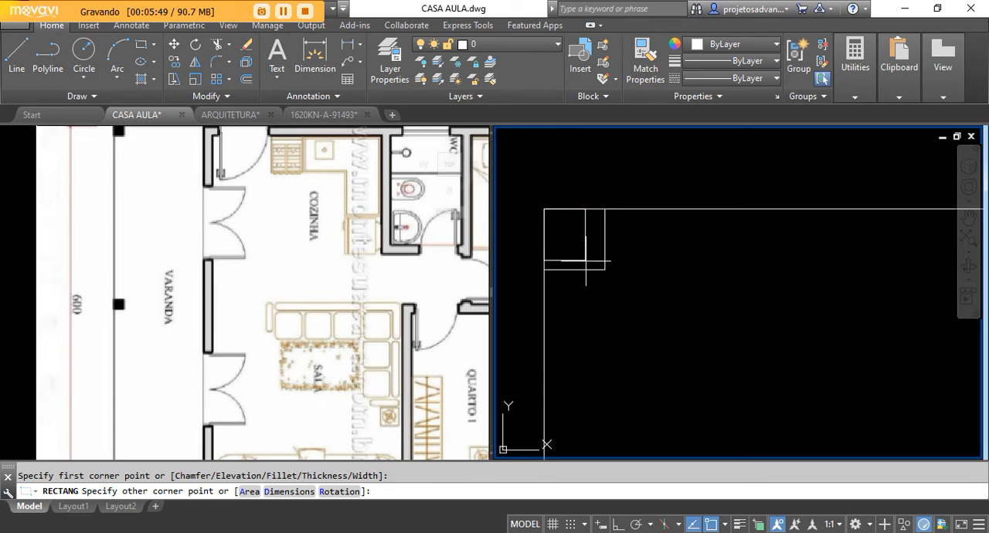
scroll(615, 309, up, 2)
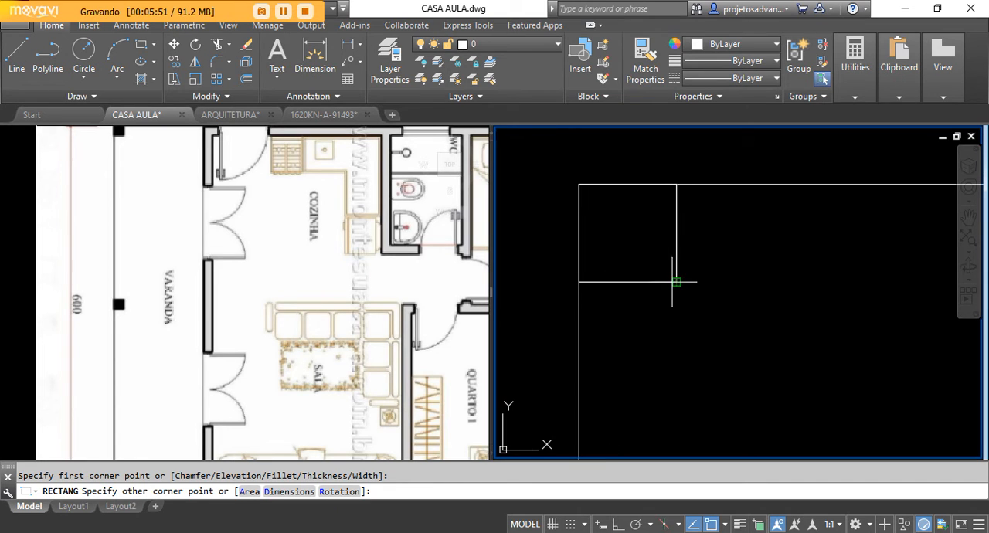
click(676, 282)
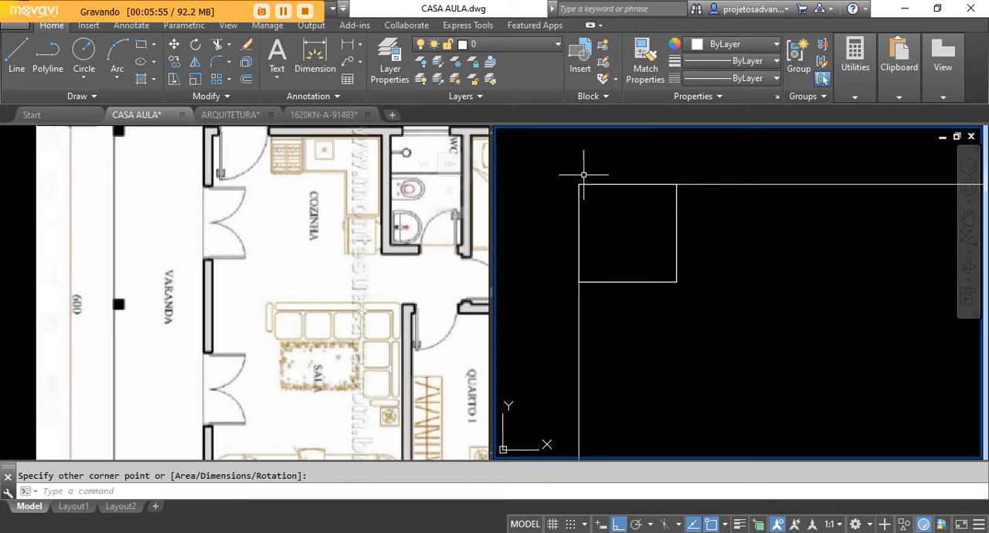
Step: Move the new pillar rectangle from the midpoint of its outer side to the midpoint of the veranda's outer edge line
scroll(649, 193, down, 3)
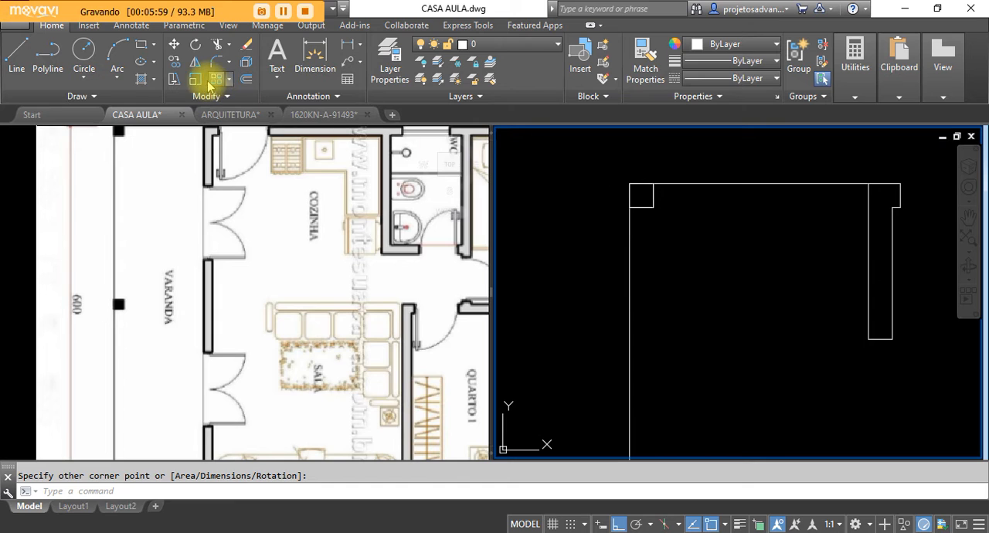
click(173, 44)
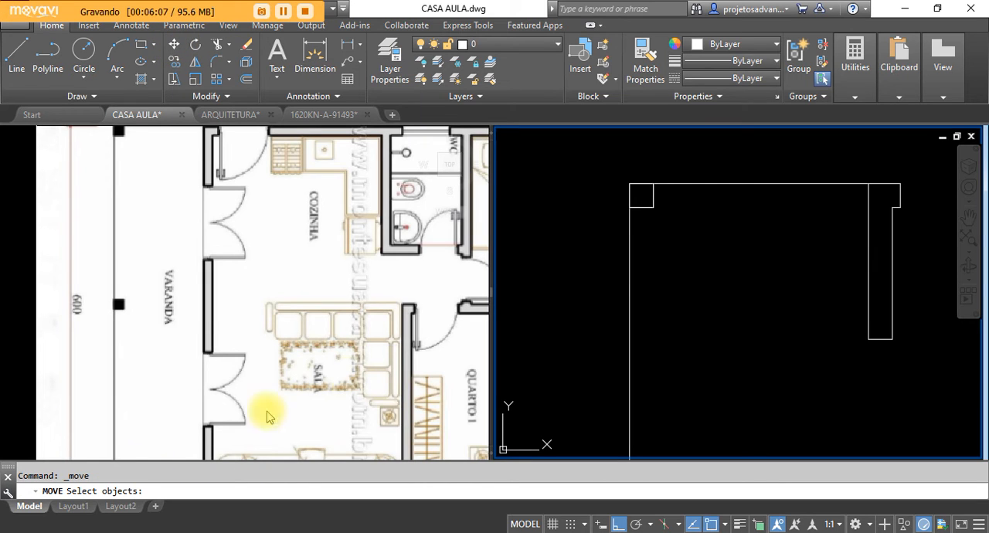
scroll(709, 261, up, 6)
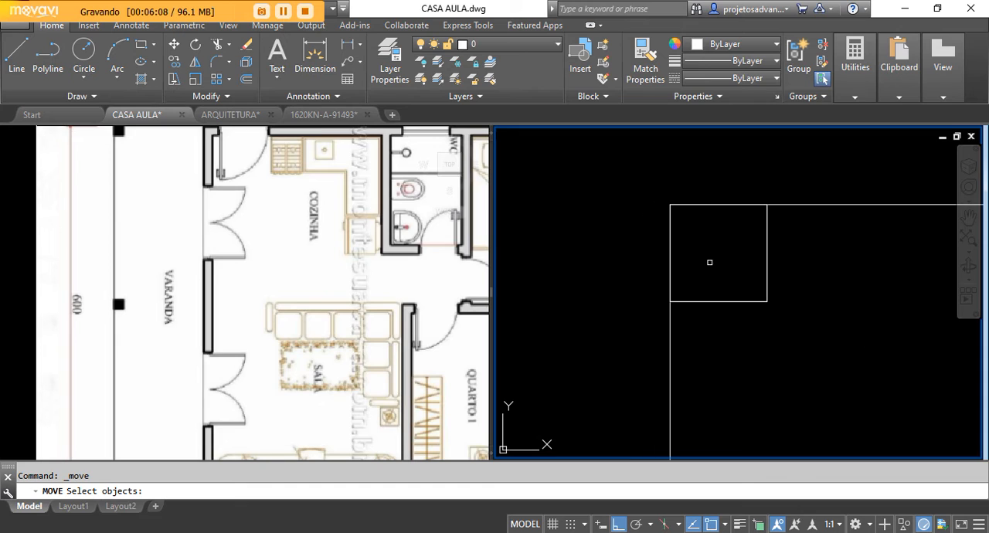
click(727, 301)
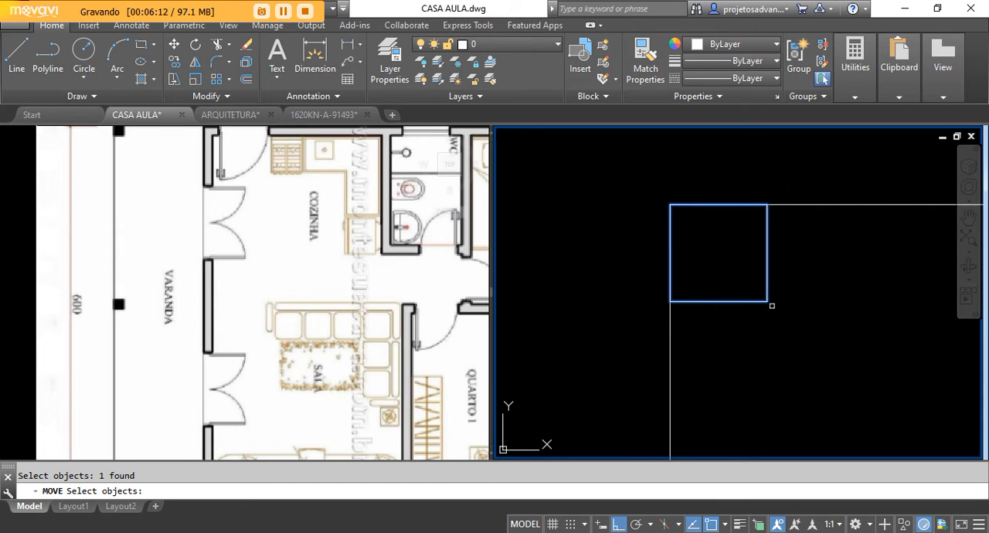
scroll(633, 182, down, 6)
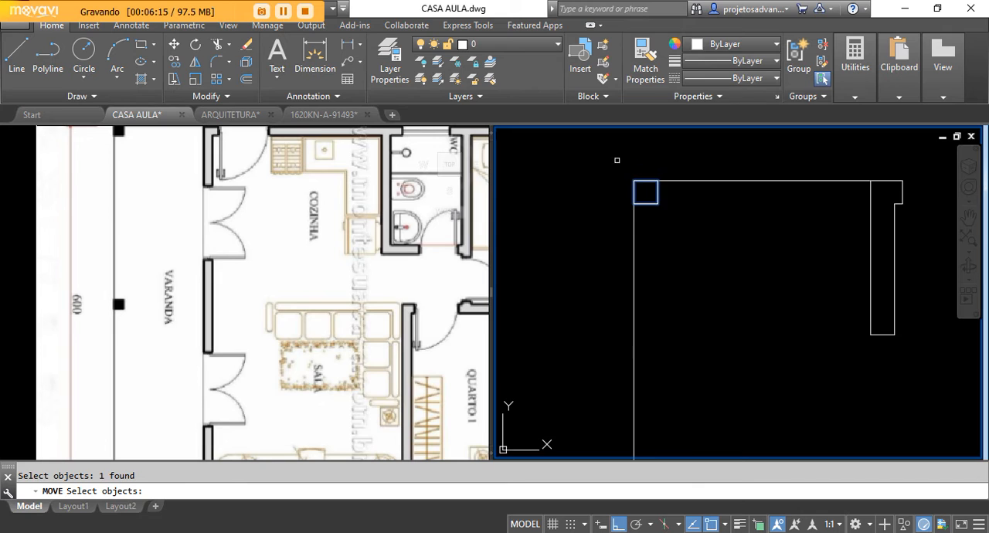
scroll(617, 160, down, 2)
key(Return)
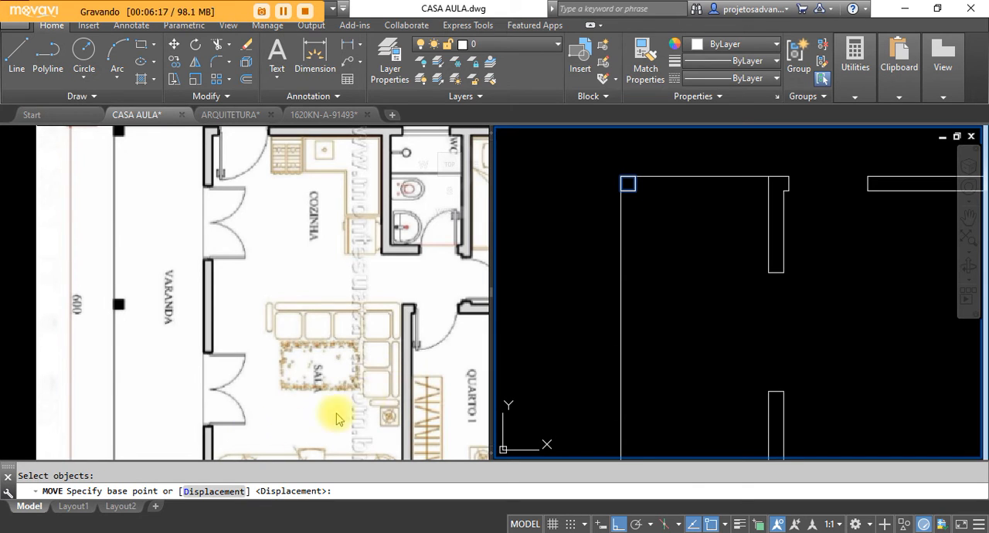
scroll(622, 172, up, 8)
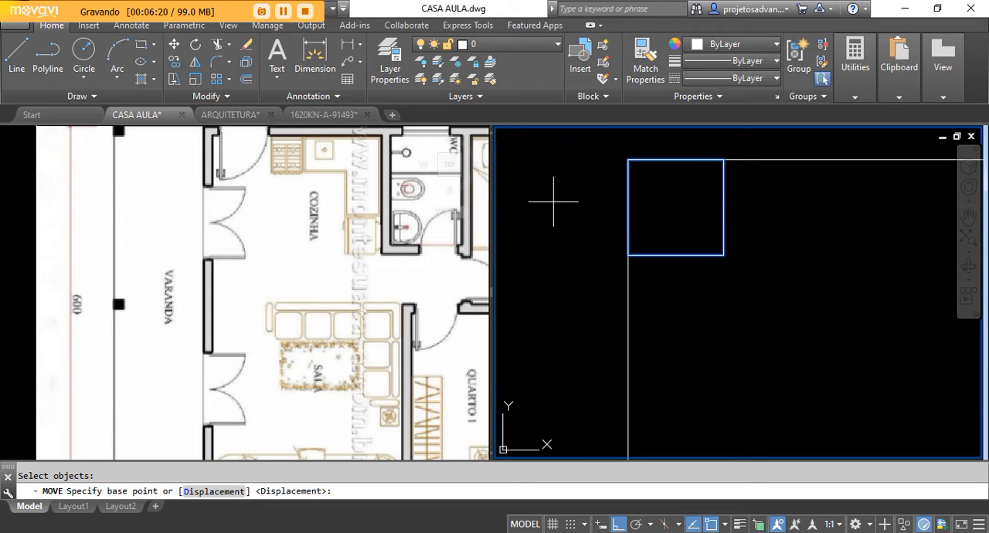
scroll(627, 185, down, 10)
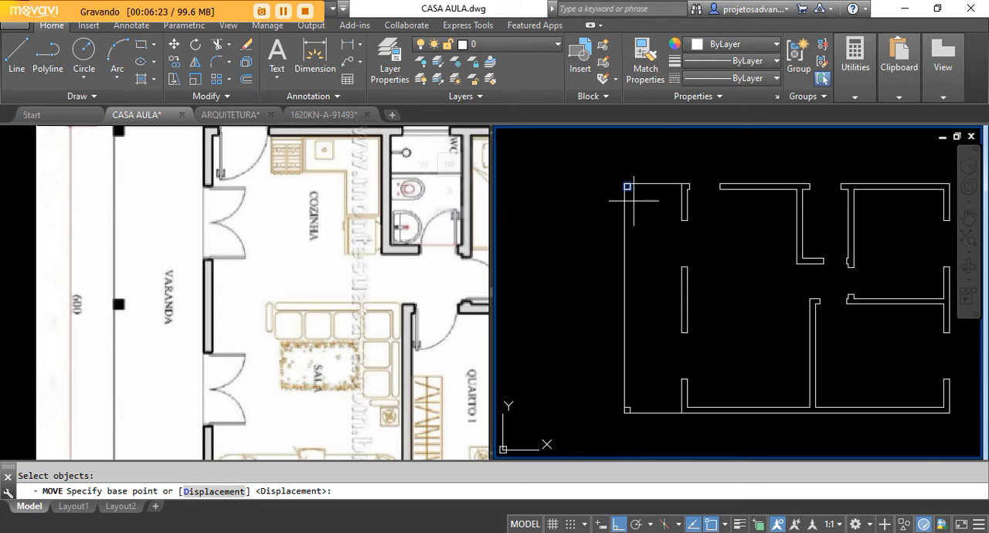
scroll(624, 304, up, 5)
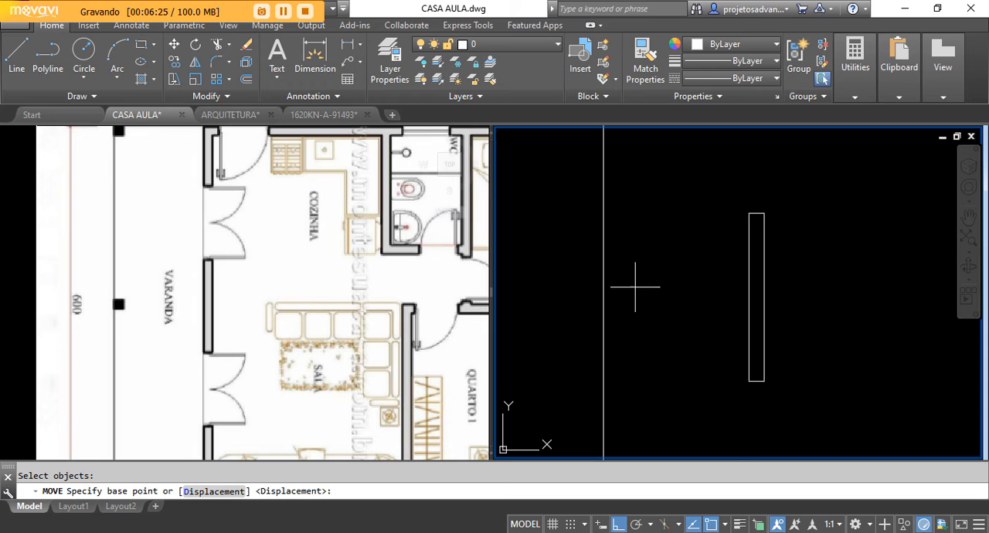
scroll(618, 317, down, 5)
scroll(603, 186, up, 6)
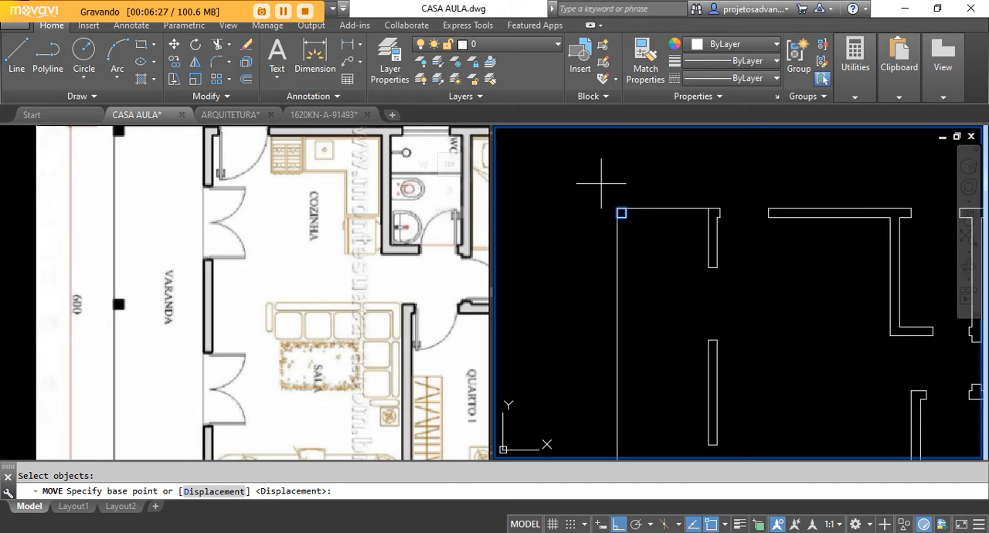
scroll(652, 298, up, 4)
click(657, 289)
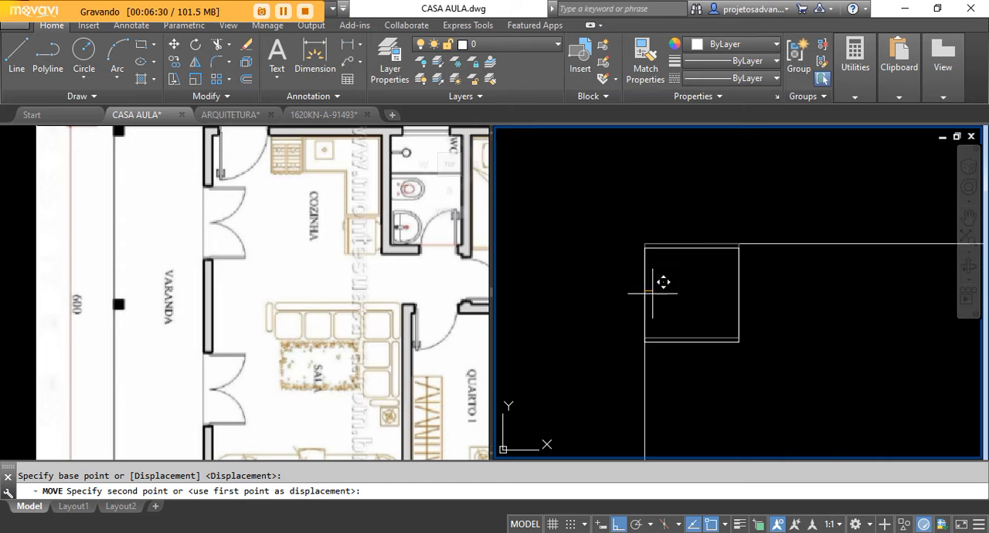
scroll(718, 251, down, 3)
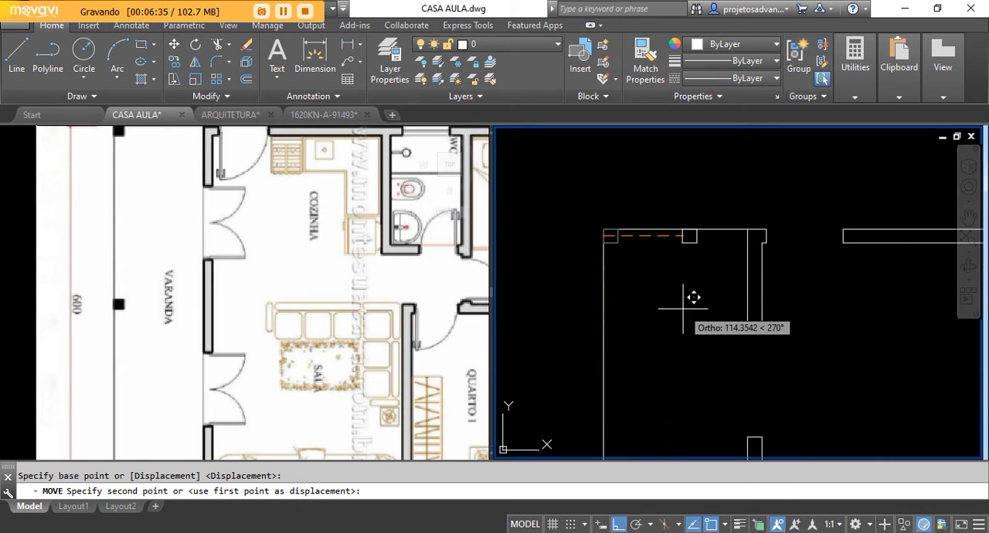
scroll(690, 232, down, 3)
scroll(656, 352, up, 5)
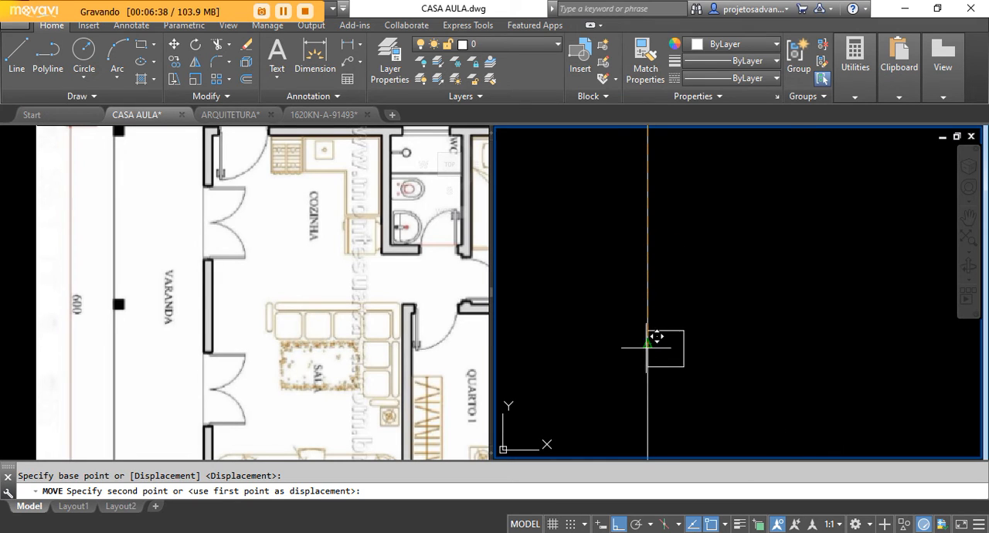
scroll(654, 329, down, 3)
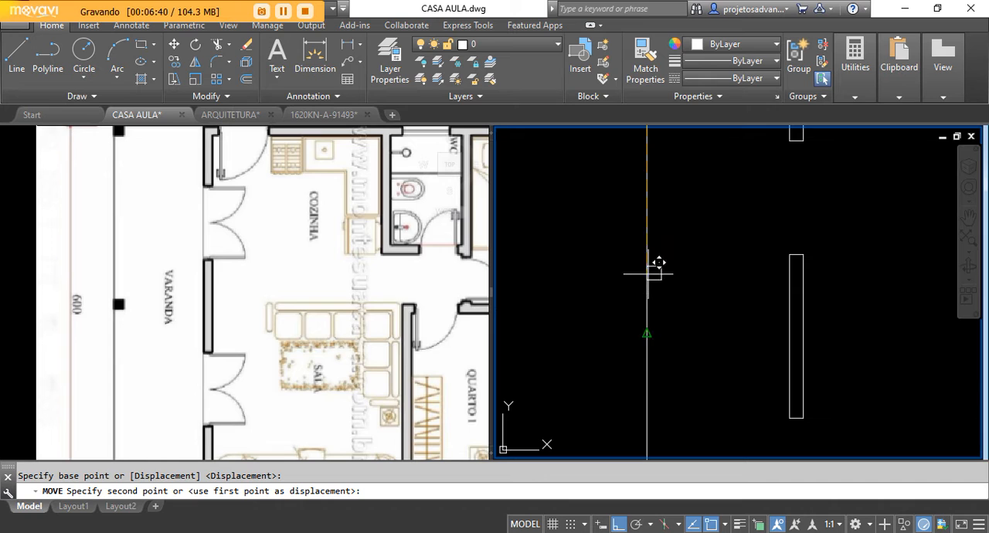
click(647, 333)
scroll(600, 309, down, 3)
scroll(605, 334, up, 2)
scroll(587, 317, up, 3)
scroll(627, 318, down, 3)
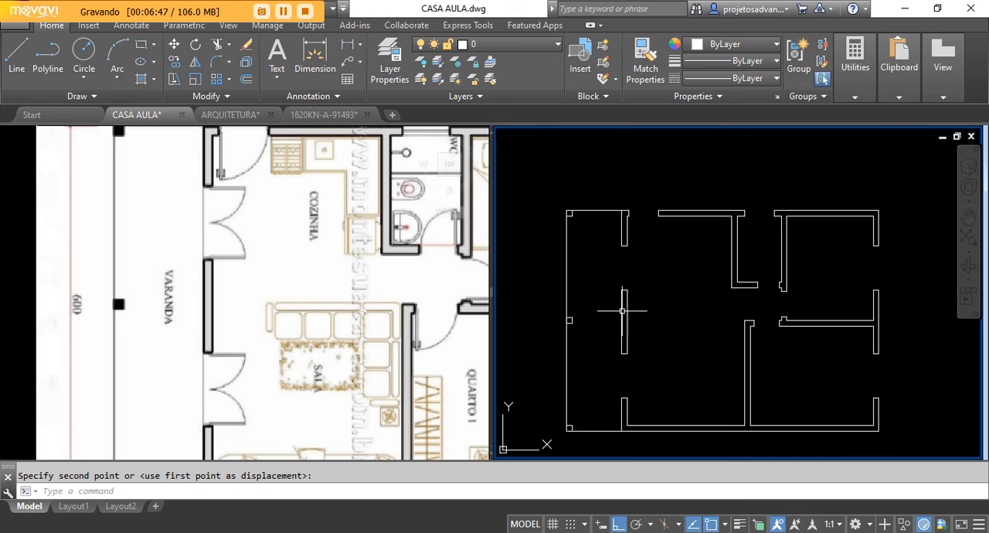
middle_drag(624, 451, 647, 375)
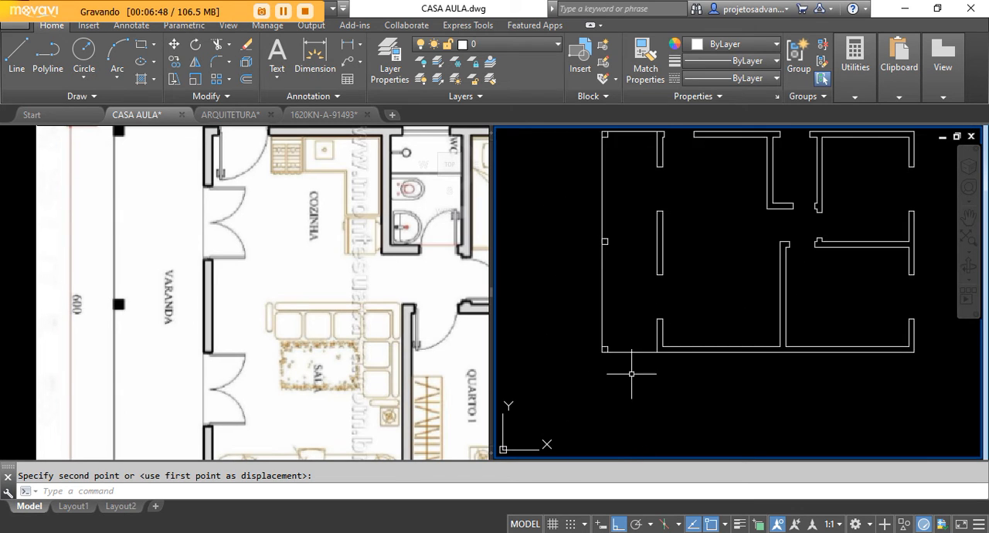
scroll(646, 374, up, 2)
click(643, 315)
click(614, 389)
scroll(659, 347, up, 2)
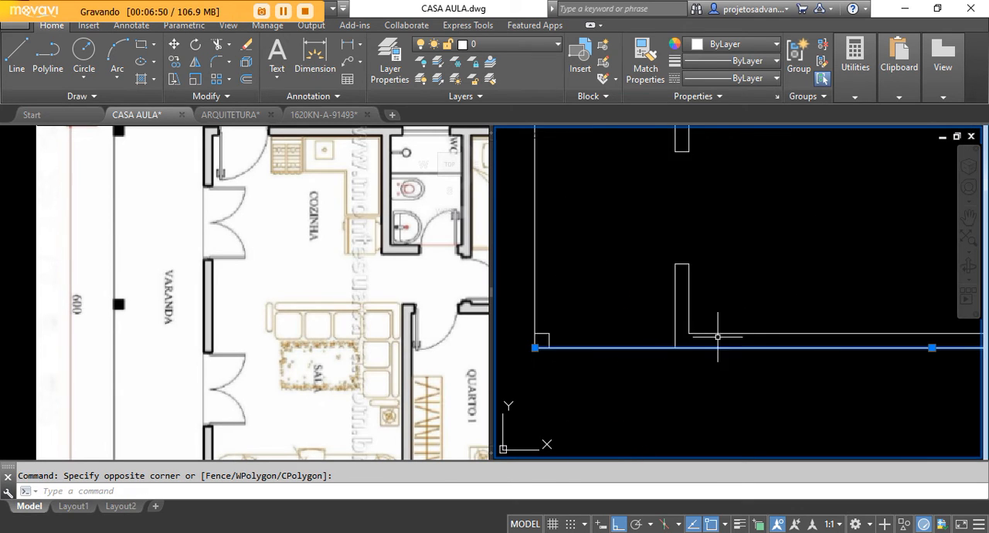
scroll(638, 351, down, 2)
scroll(625, 384, up, 2)
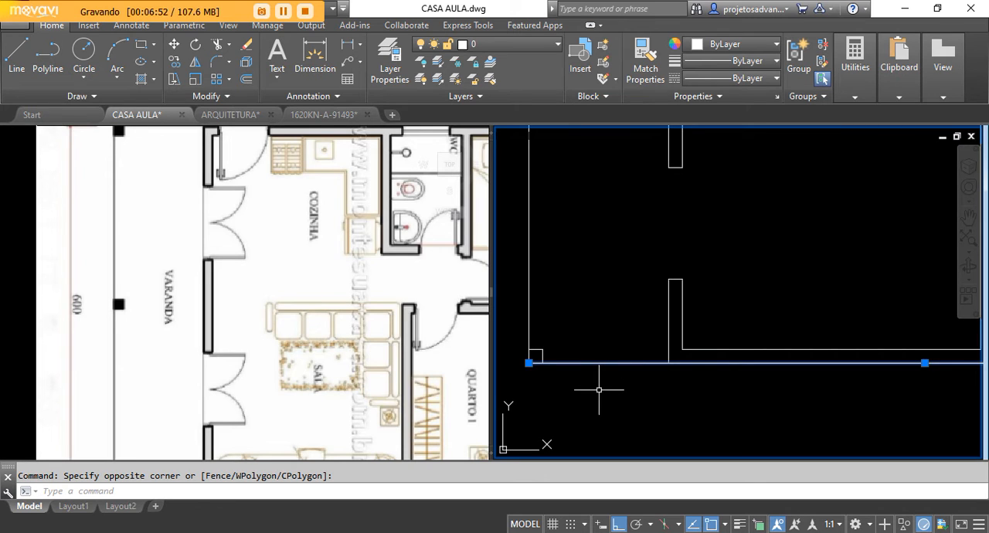
key(Escape)
Step: Shorten the house's lower edge line by moving its veranda-side end from the corner pillar to the outer corner of the living room wall
scroll(591, 388, up, 2)
scroll(648, 355, down, 2)
scroll(623, 349, up, 2)
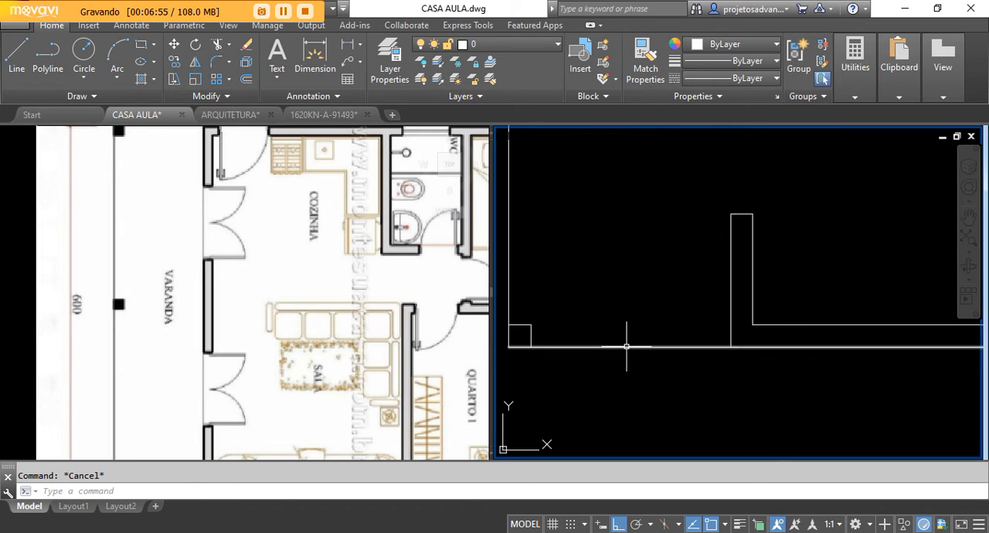
click(627, 346)
scroll(696, 383, down, 2)
click(578, 360)
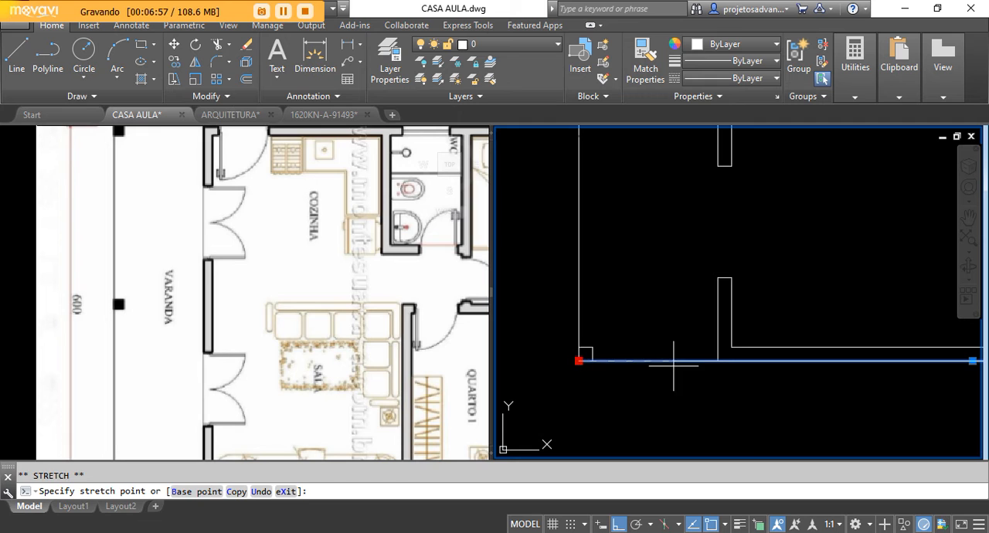
scroll(584, 351, up, 3)
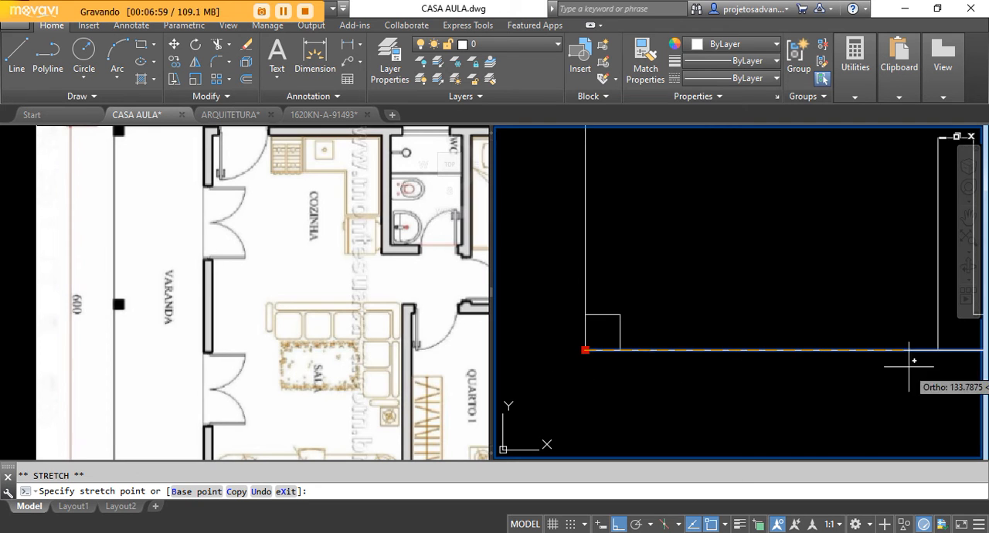
click(938, 350)
scroll(668, 395, down, 2)
key(Escape)
Step: Shorten the upper edge line across the veranda by moving its outer end from the corner pillar to the outer corner of the house wall
scroll(673, 270, down, 1)
middle_drag(673, 270, 659, 310)
scroll(635, 343, down, 3)
scroll(639, 324, up, 6)
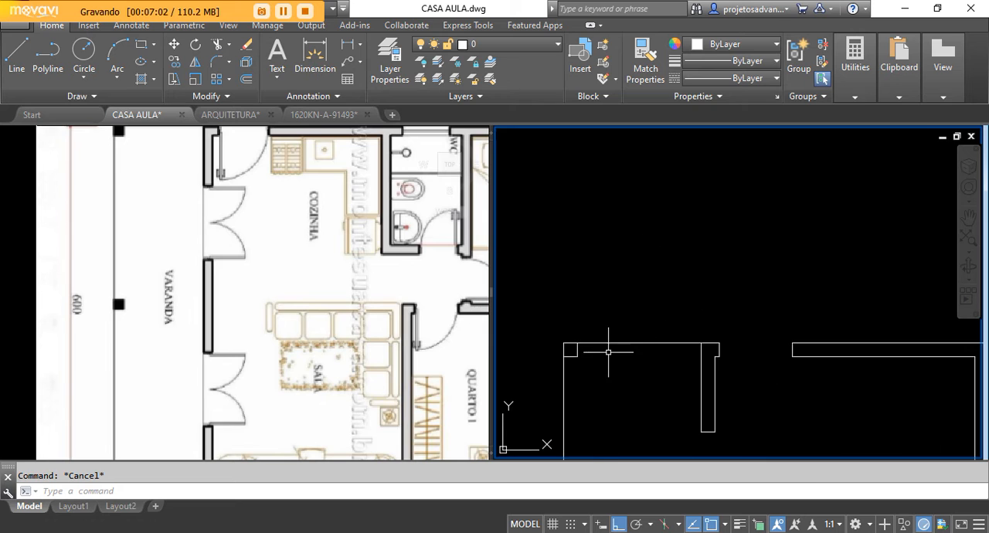
click(641, 328)
click(607, 371)
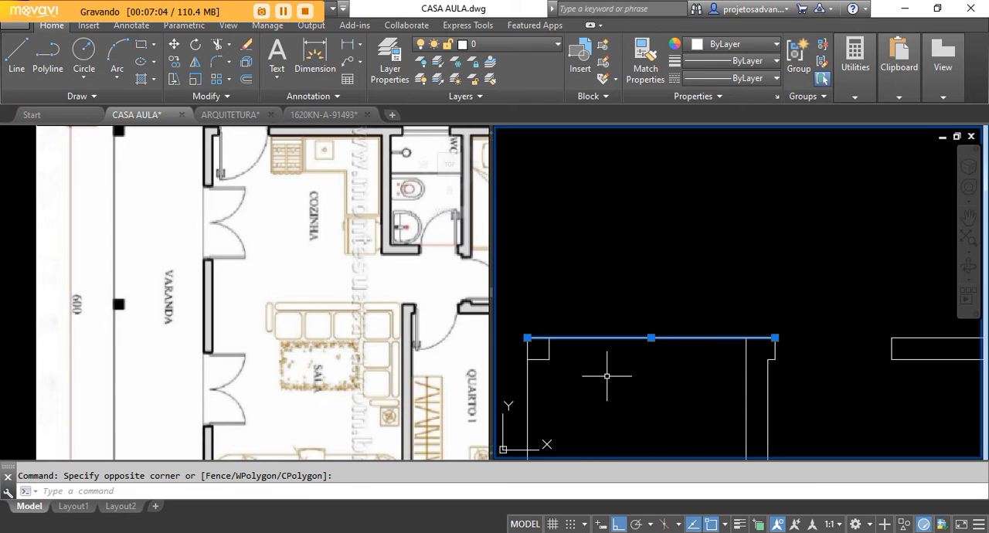
click(527, 338)
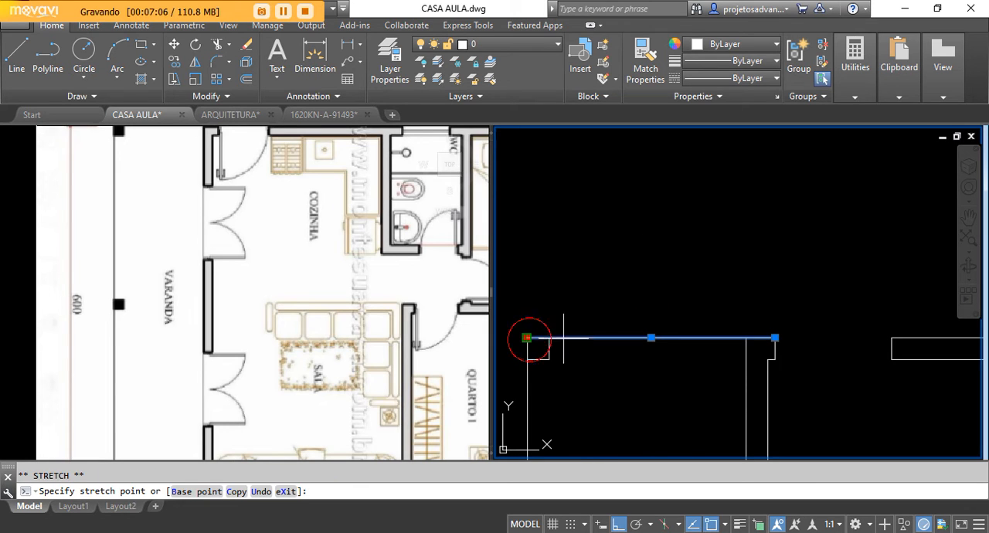
click(745, 338)
key(Escape)
scroll(629, 214, down, 5)
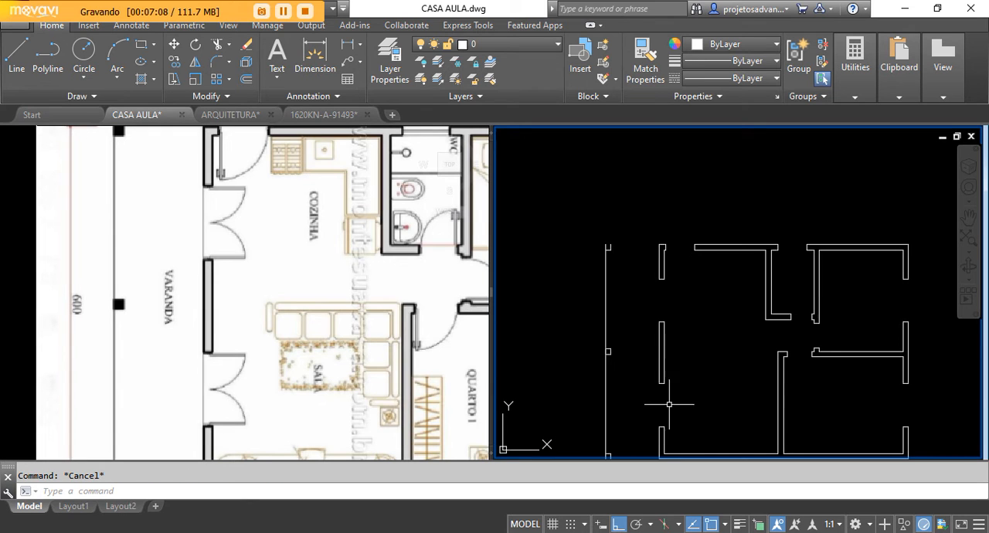
Step: Erase the veranda's outer edge line that runs through the three pillars
scroll(639, 369, up, 4)
scroll(652, 384, down, 4)
scroll(668, 389, up, 2)
click(670, 260)
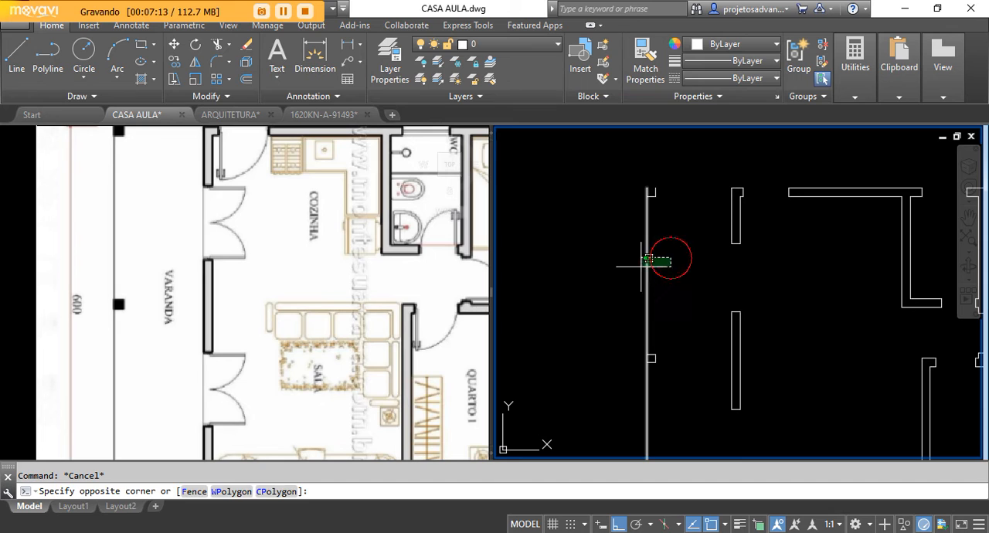
click(613, 274)
scroll(624, 197, up, 3)
scroll(685, 230, up, 6)
scroll(654, 244, up, 2)
key(Escape)
click(666, 267)
key(Escape)
click(651, 422)
click(577, 423)
scroll(627, 281, down, 2)
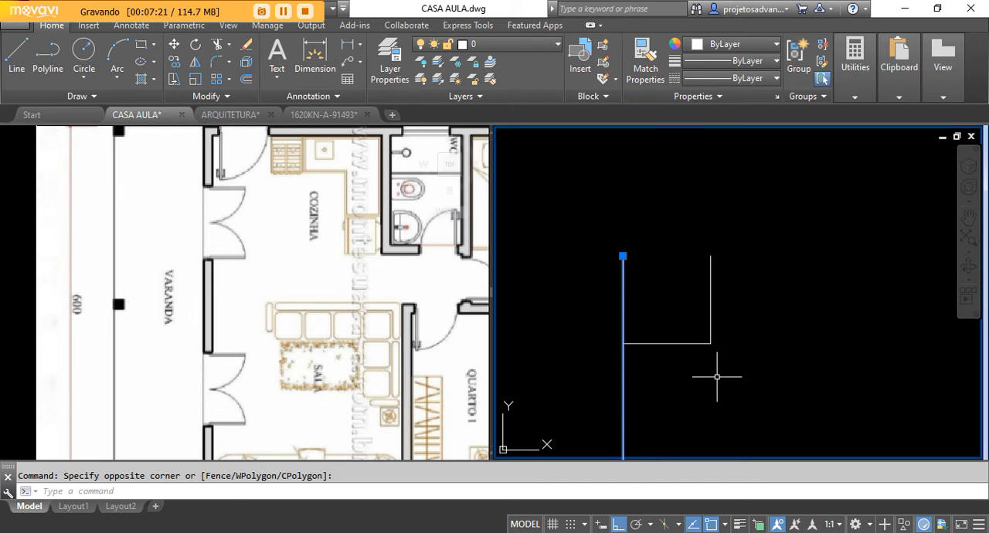
key(Delete)
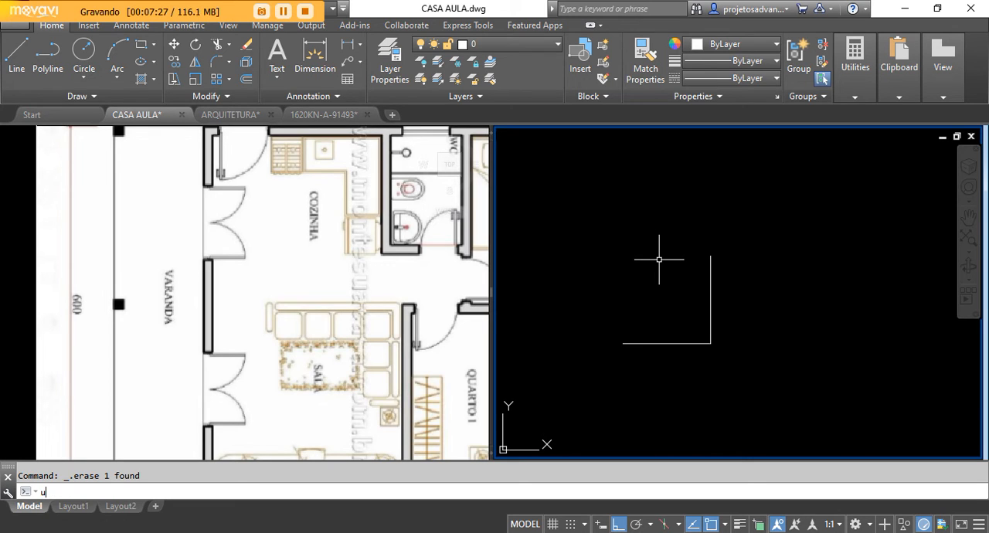
Step: Undo the erasure of the veranda's outer edge line
text(u)
key(Return)
middle_drag(678, 230, 627, 212)
scroll(624, 210, down, 4)
middle_drag(616, 294, 647, 267)
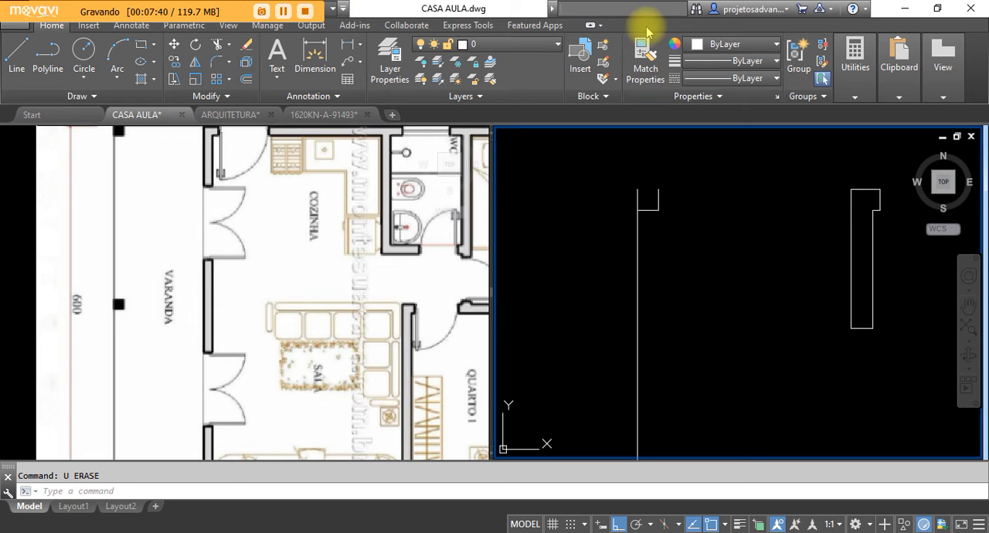
mouse_move(969, 46)
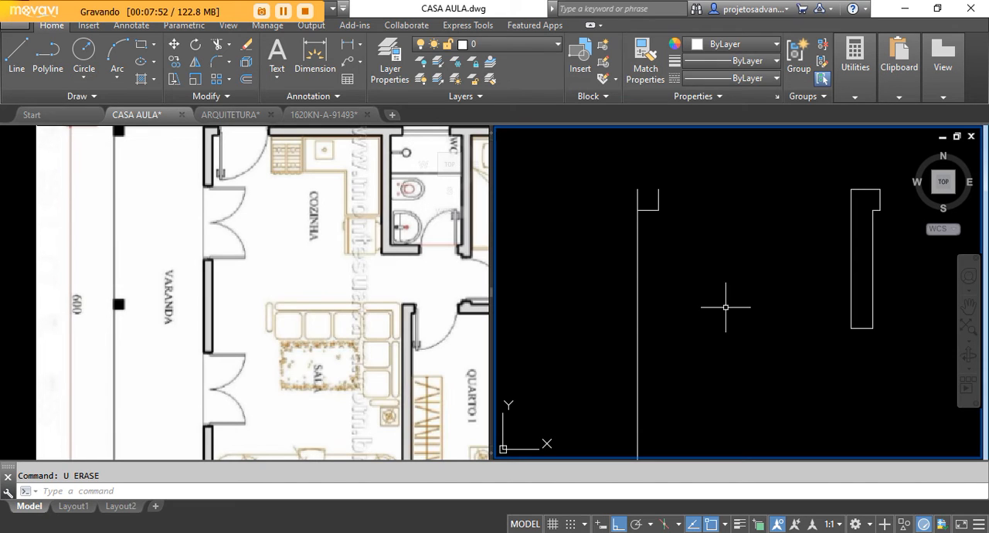
Step: Draw a sample chain of four connected line segments in the empty area beside the upper pillar, and remove it
scroll(671, 176, up, 3)
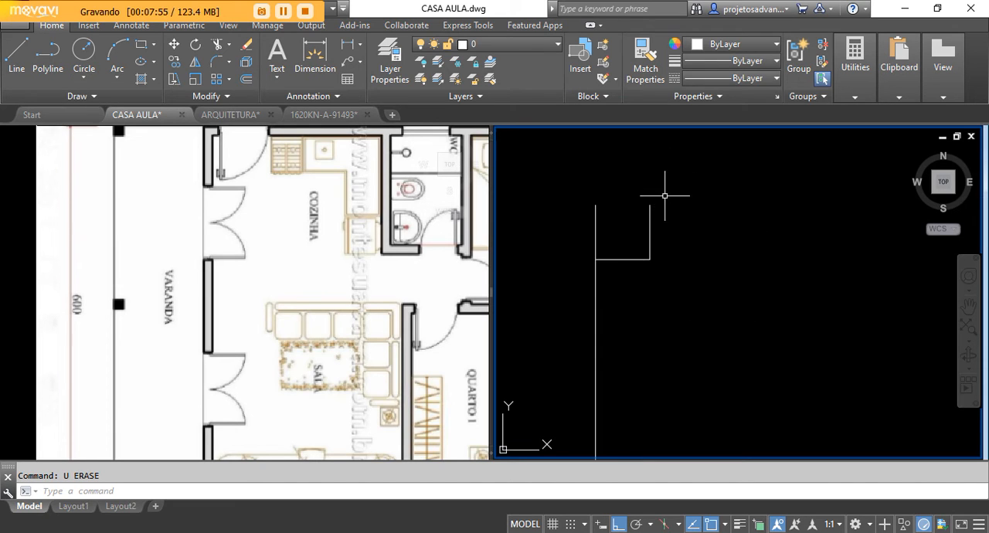
scroll(630, 173, down, 2)
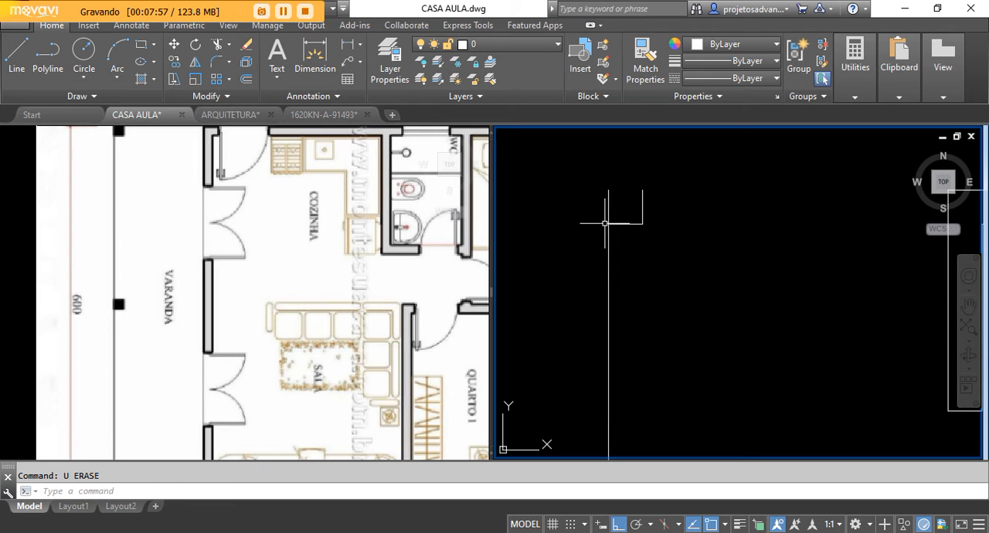
click(17, 53)
click(767, 203)
click(766, 315)
click(884, 315)
click(884, 232)
click(822, 232)
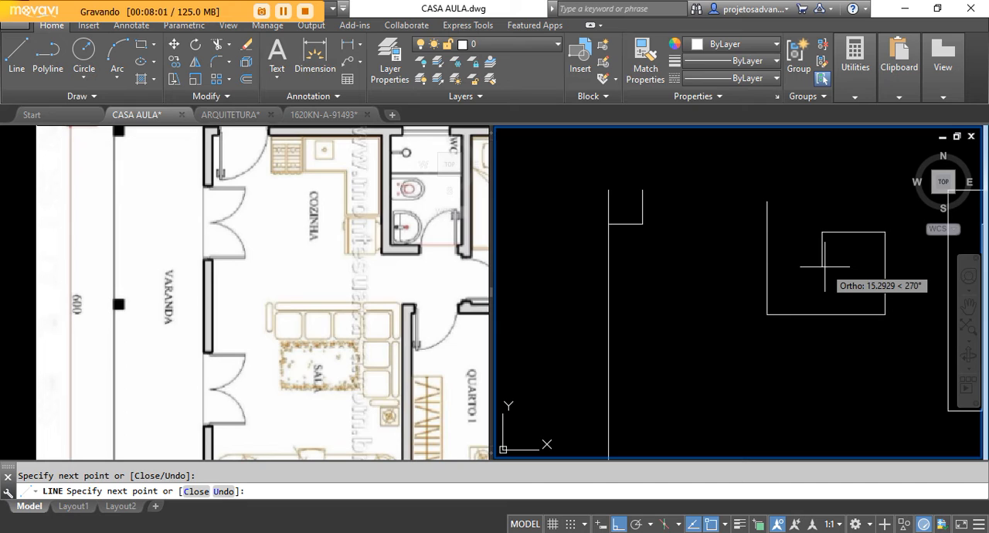
key(Escape)
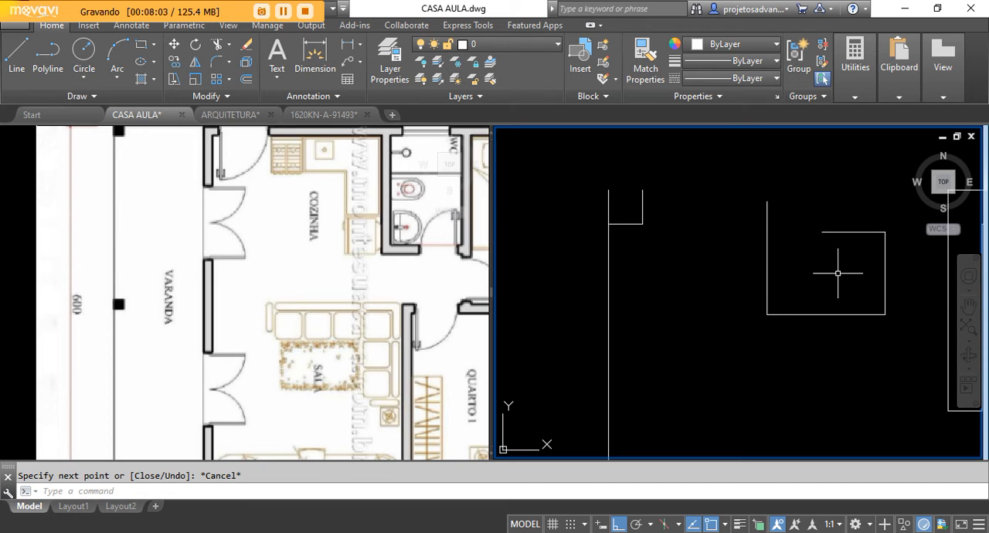
key(Return)
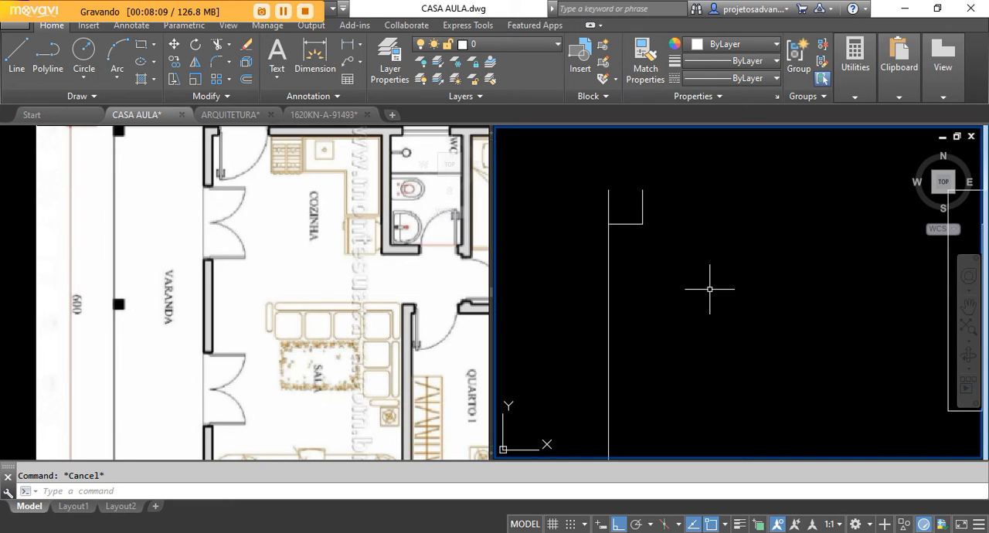
Step: Draw a line closing the open upper side of the veranda's upper corner pillar
scroll(617, 181, up, 2)
scroll(578, 261, down, 2)
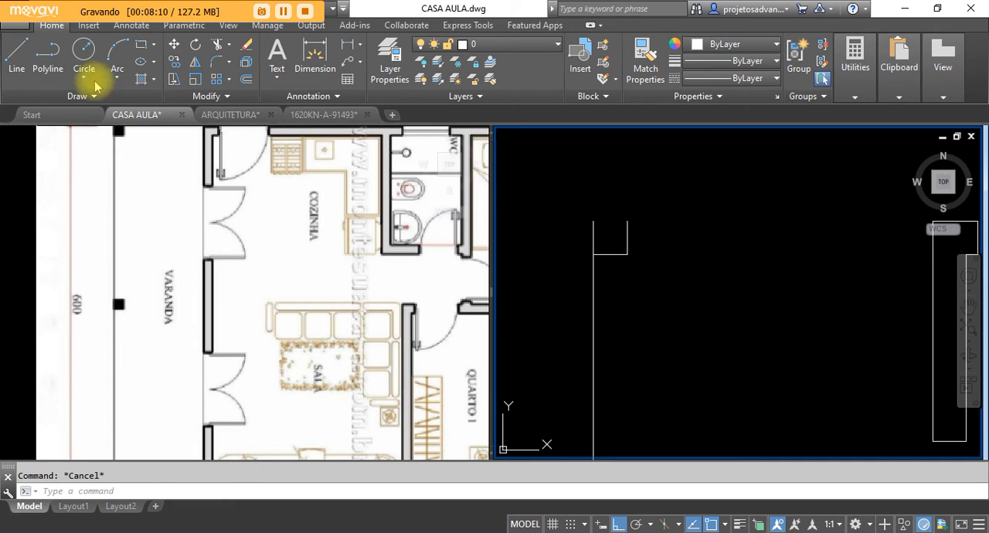
click(19, 55)
click(593, 220)
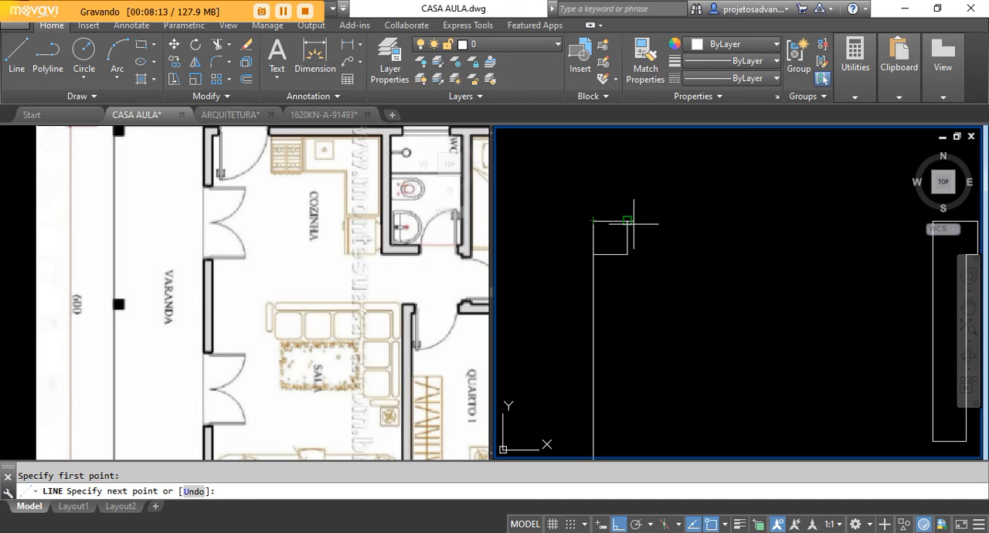
right_click(615, 136)
click(626, 143)
Step: Draw a line closing the open lower side of the veranda's lower corner pillar
scroll(599, 216, down, 2)
scroll(591, 255, up, 5)
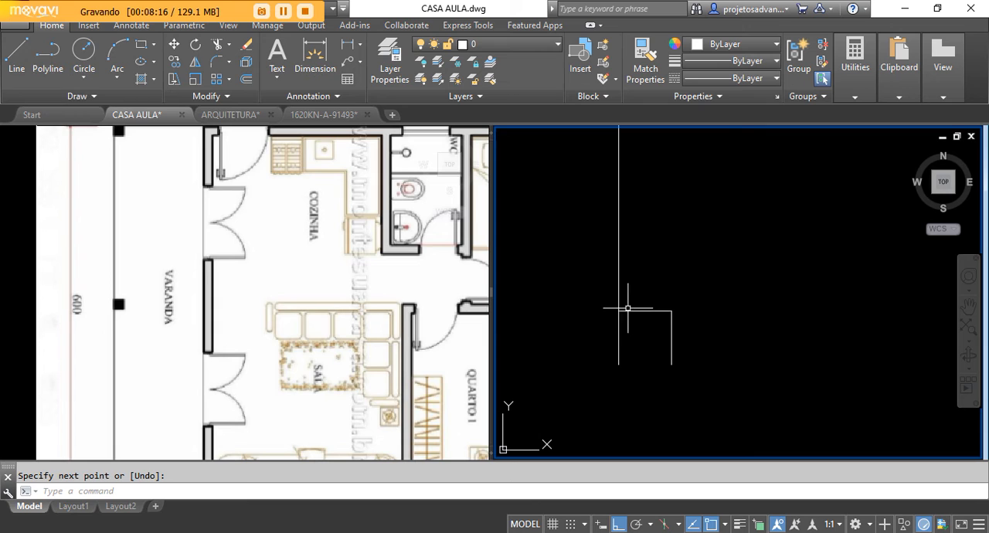
click(16, 55)
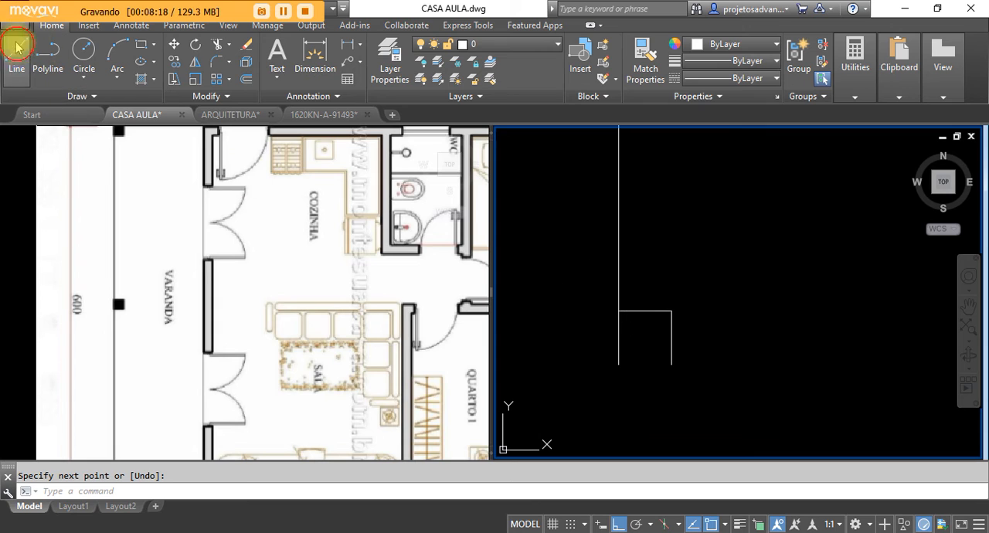
click(618, 364)
click(670, 363)
right_click(666, 366)
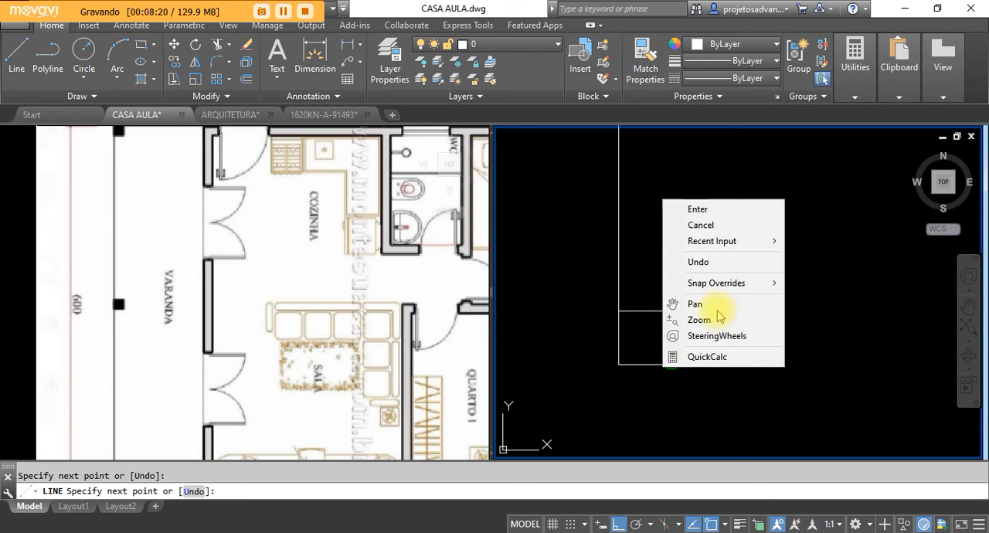
click(698, 210)
Step: Trim both stretches of the veranda's outer edge line between the three pillars, leaving only the pillar squares
scroll(600, 409, up, 5)
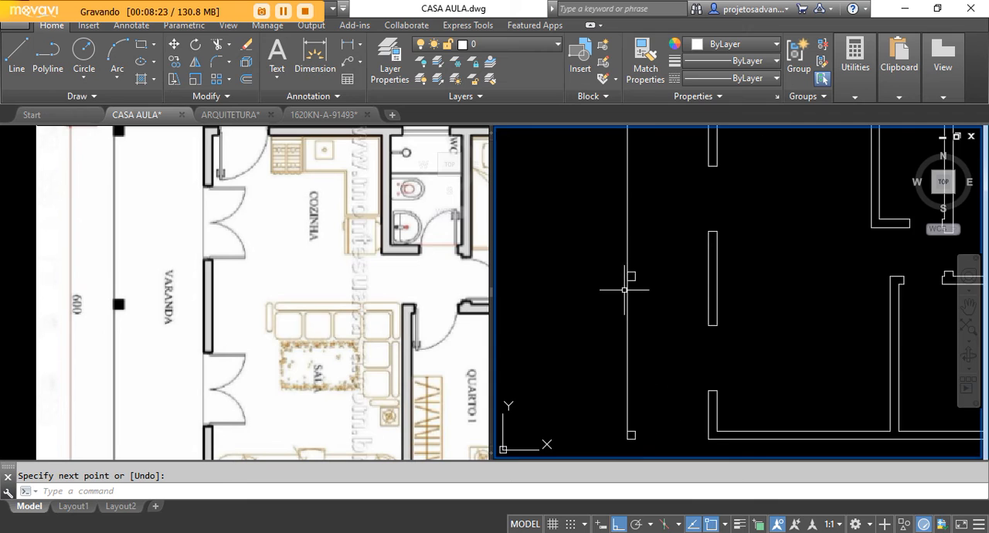
scroll(622, 332, down, 3)
scroll(624, 409, up, 3)
scroll(641, 371, down, 1)
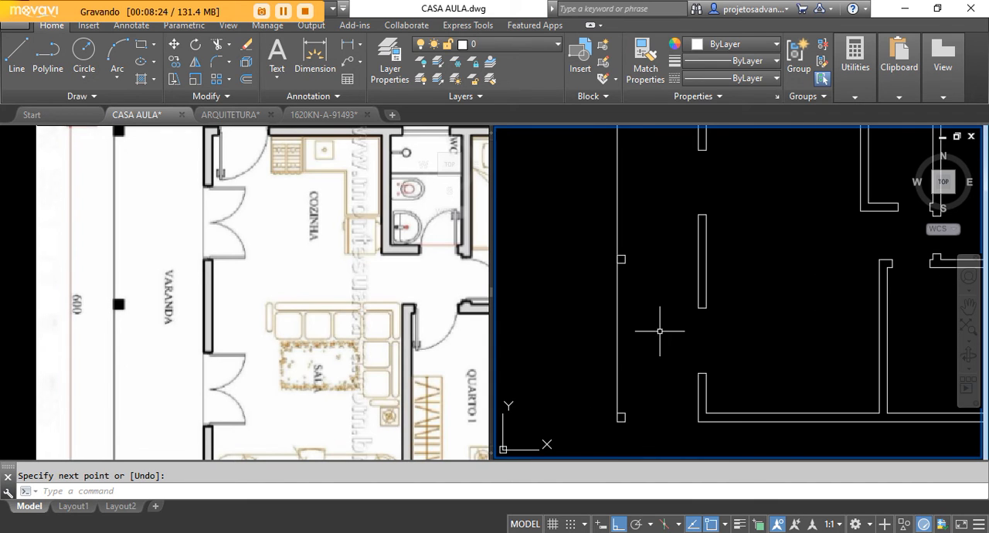
scroll(619, 421, down, 2)
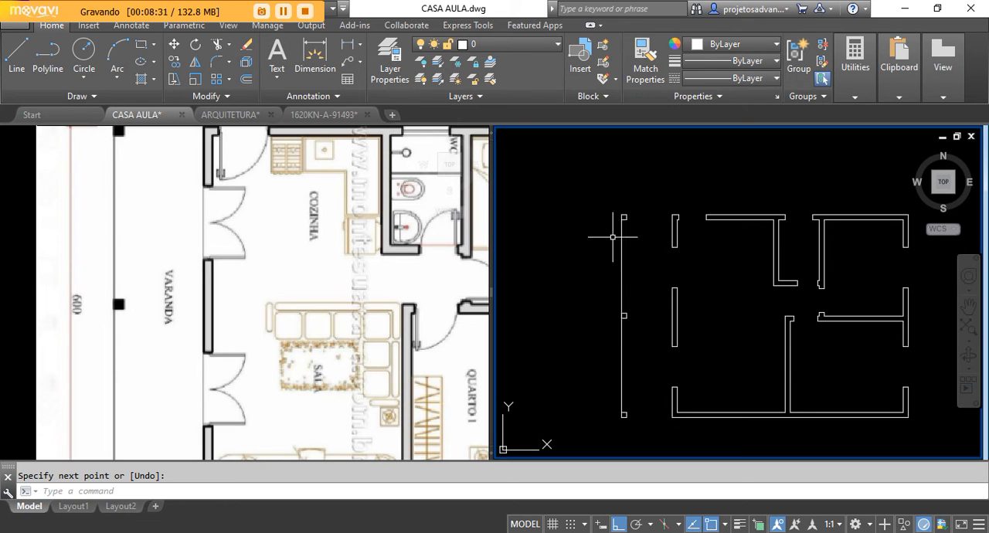
click(216, 47)
key(Return)
click(626, 257)
click(570, 270)
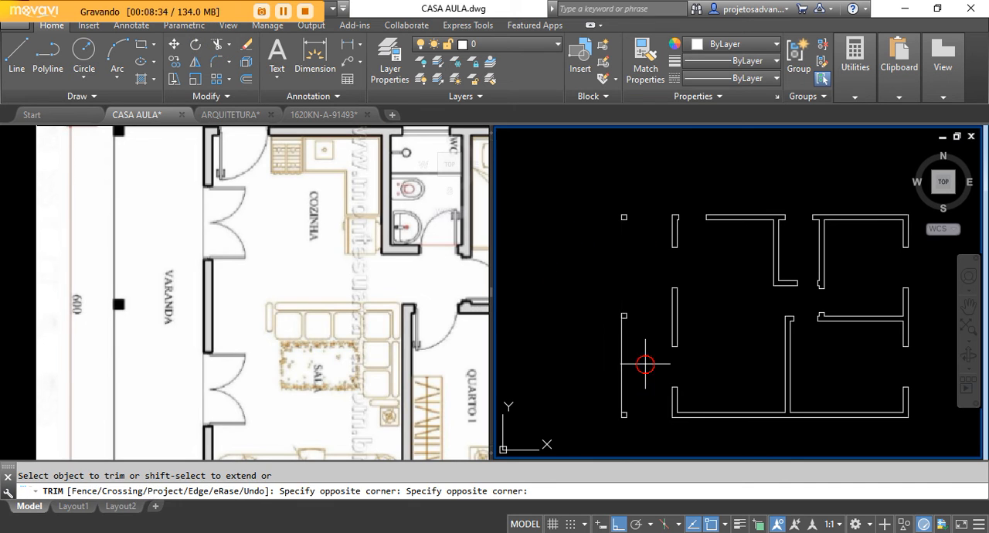
click(572, 377)
right_click(585, 258)
click(611, 268)
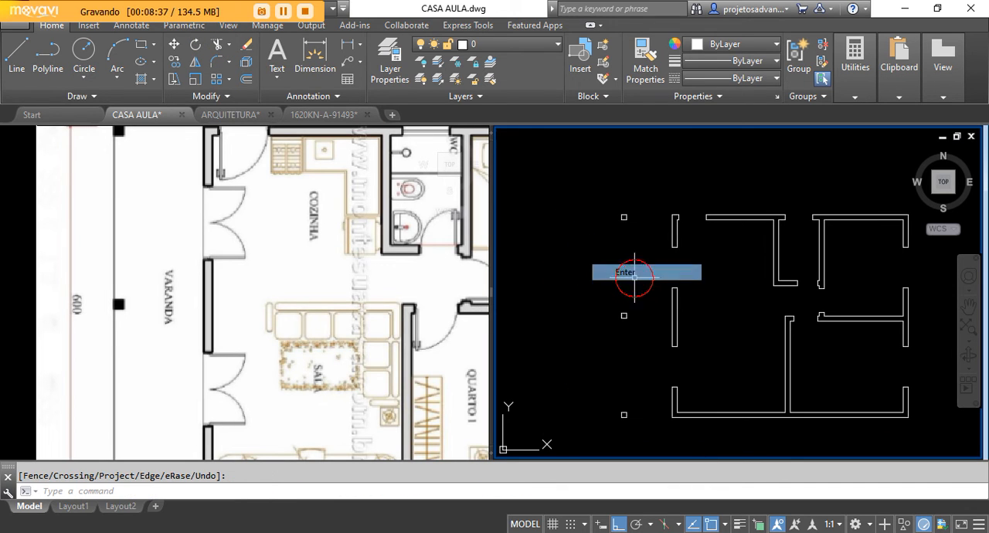
scroll(640, 251, down, 2)
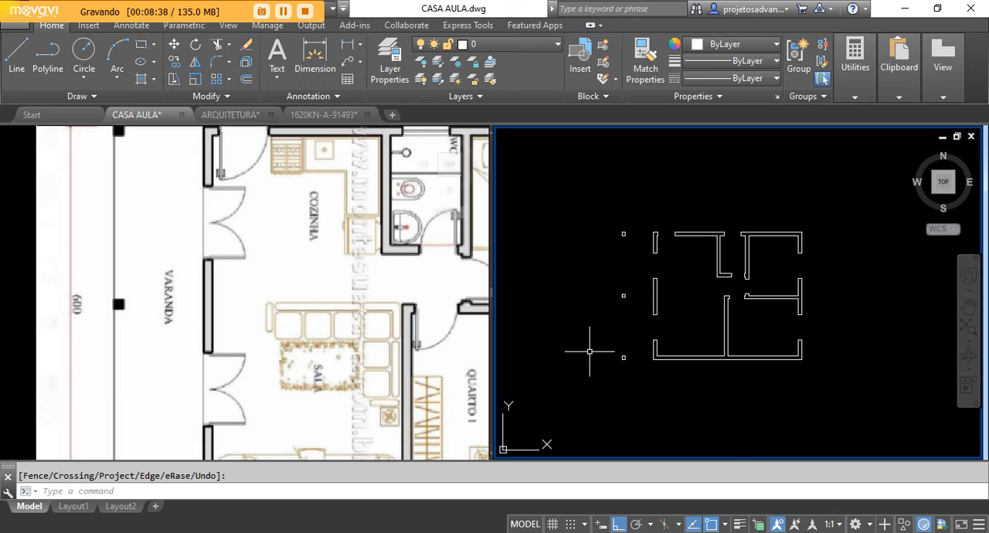
click(726, 356)
scroll(723, 301, up, 4)
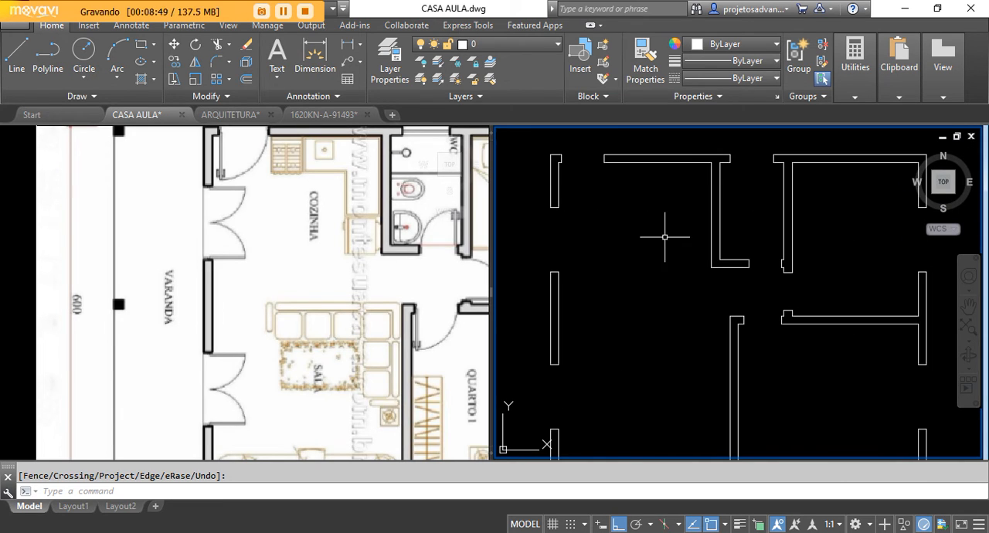
scroll(664, 237, down, 5)
scroll(697, 291, up, 1)
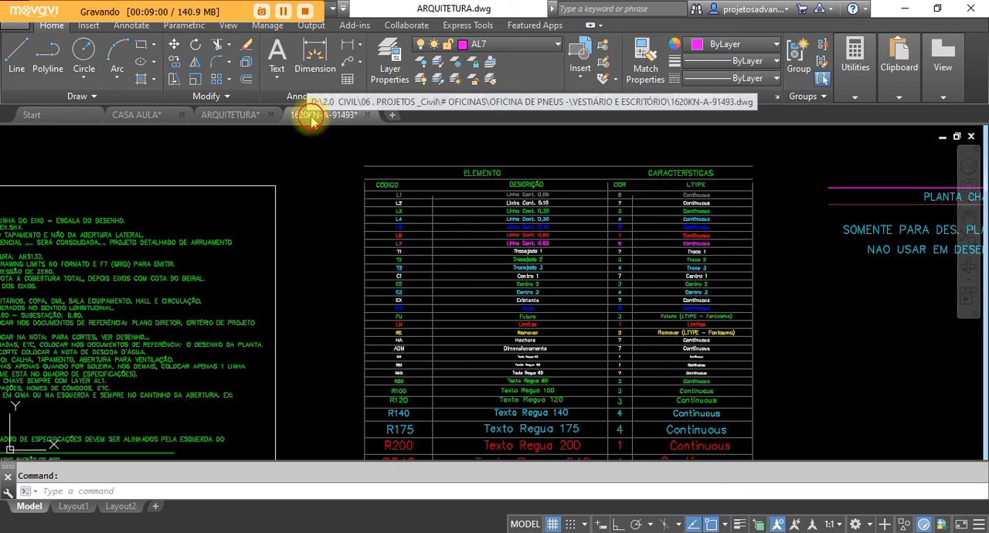
Step: Switch to the 1620KN-A-91493 drawing and examine its title block and the floor plan PLANTA EL. 0,16 as a finished example
click(325, 115)
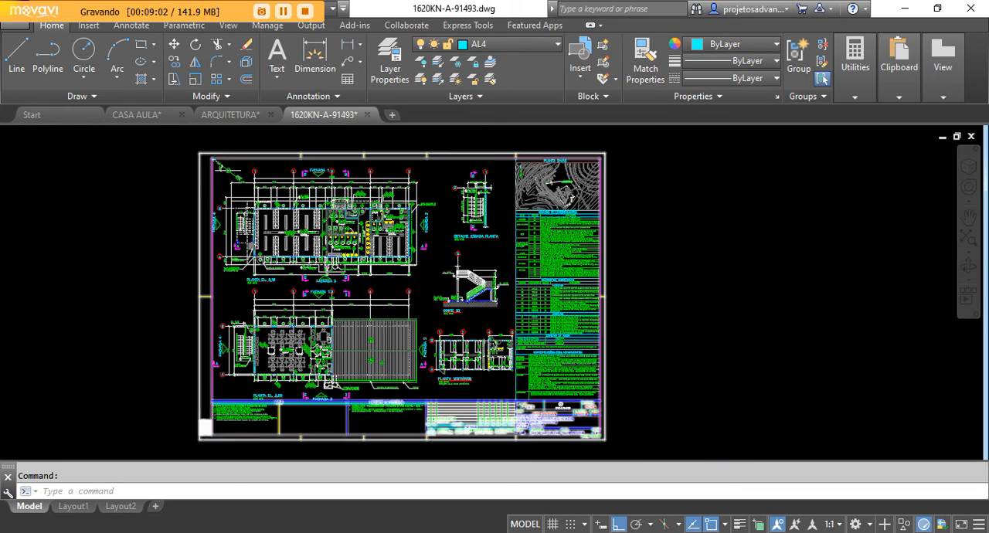
scroll(524, 406, up, 6)
scroll(622, 396, up, 4)
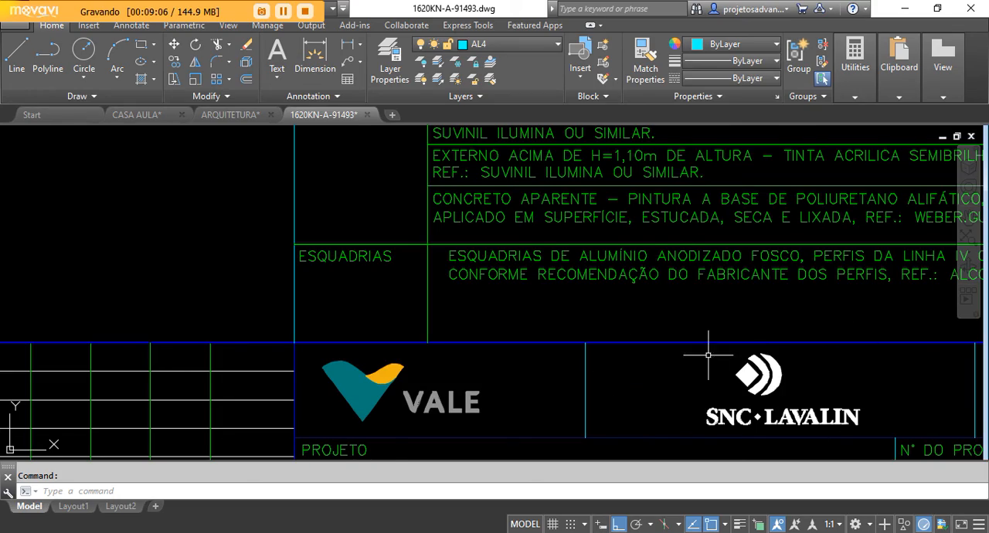
scroll(579, 330, down, 4)
mouse_move(289, 230)
middle_down()
mouse_move(499, 402)
mouse_move(627, 446)
middle_up()
scroll(476, 297, down, 4)
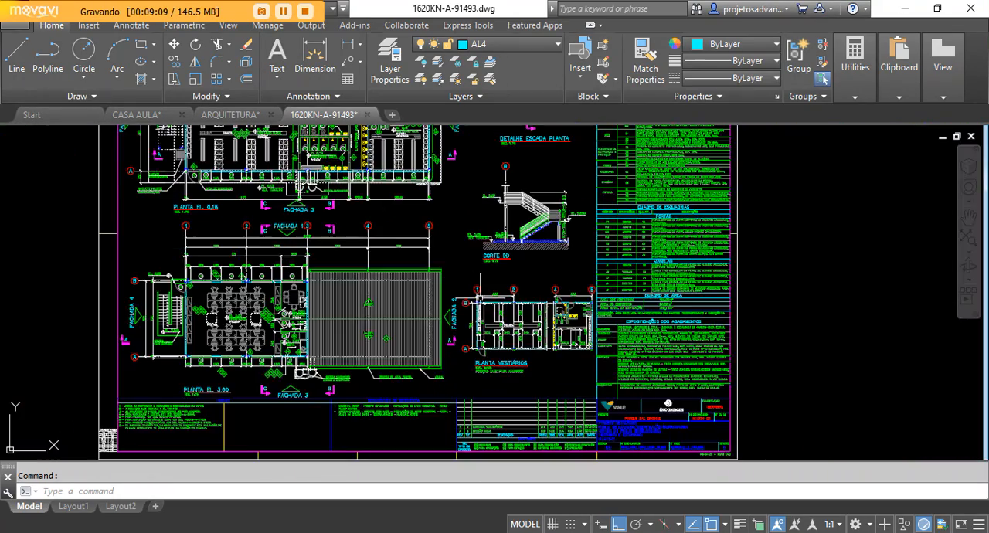
middle_drag(376, 215, 448, 284)
scroll(301, 227, up, 4)
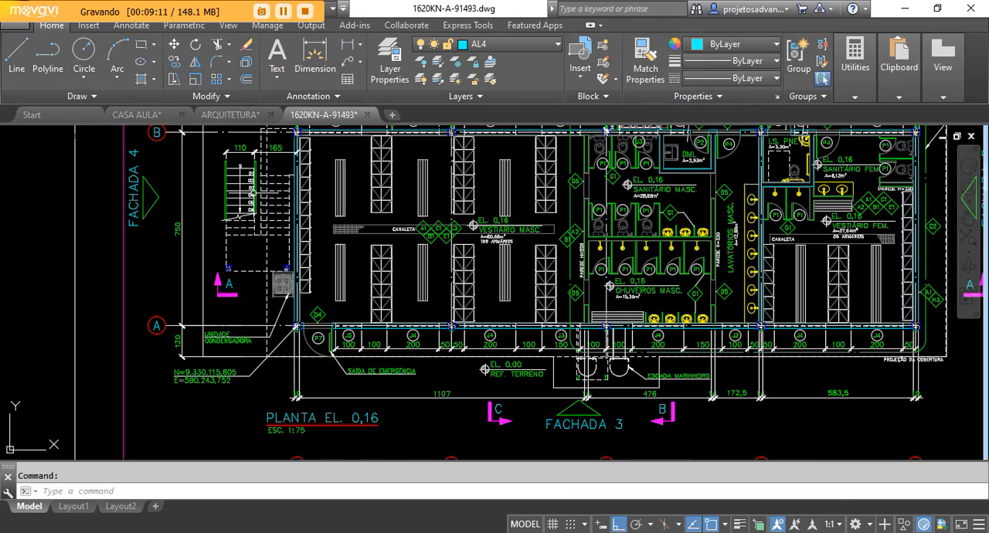
scroll(290, 320, up, 3)
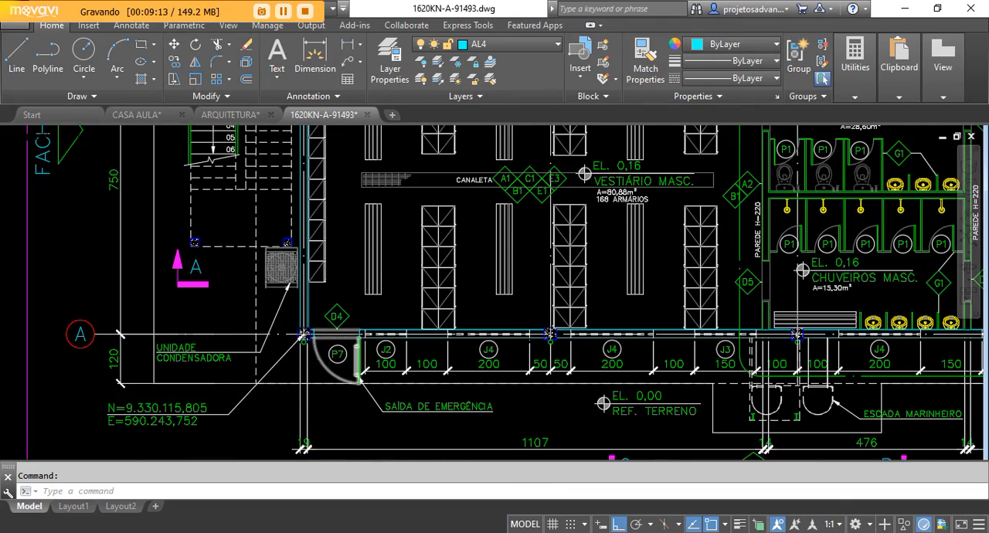
Step: Examine the exterior wall between the J5 windows on the upper-floor plan and check the layer of its outer line
scroll(324, 338, down, 4)
scroll(254, 234, down, 3)
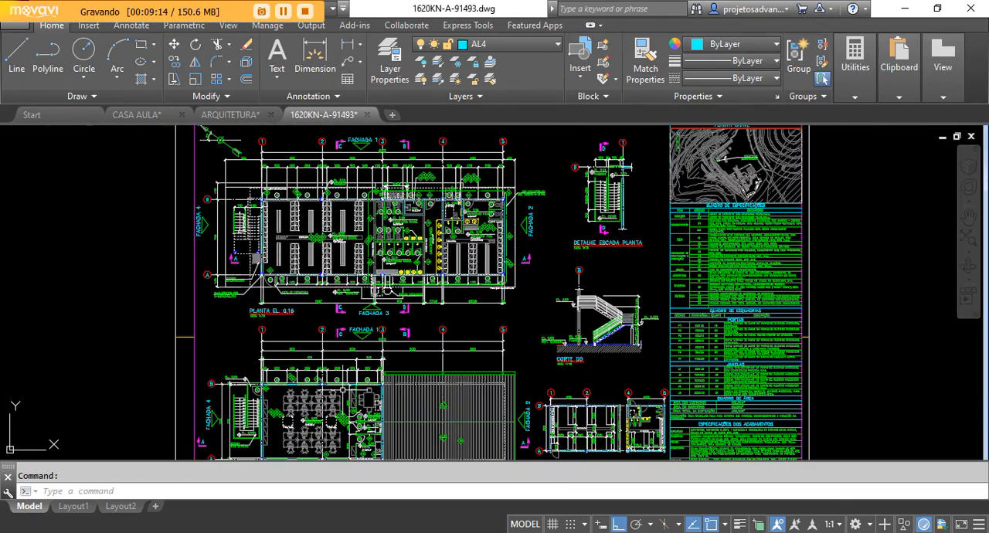
scroll(300, 402, up, 6)
scroll(263, 323, up, 6)
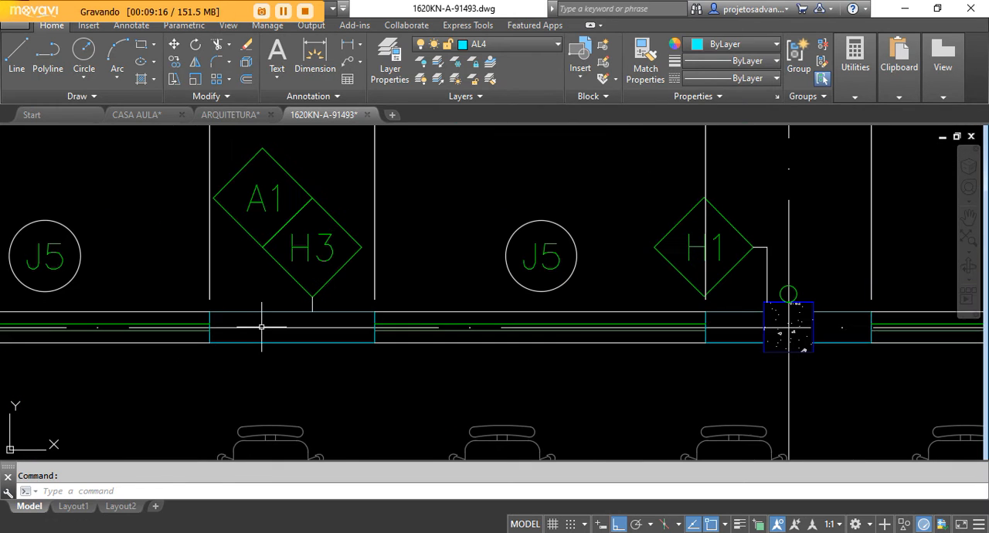
scroll(270, 327, down, 2)
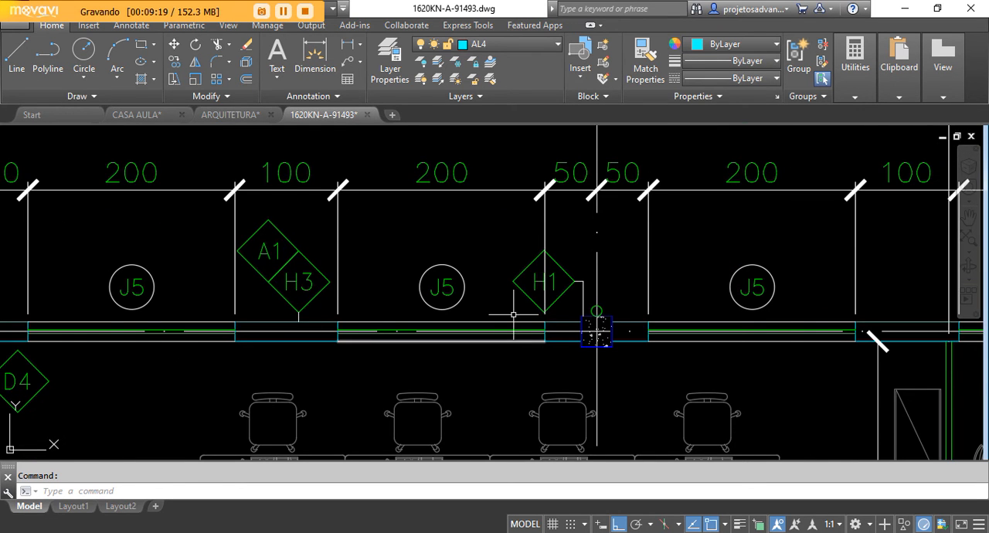
scroll(516, 315, down, 2)
scroll(357, 350, up, 4)
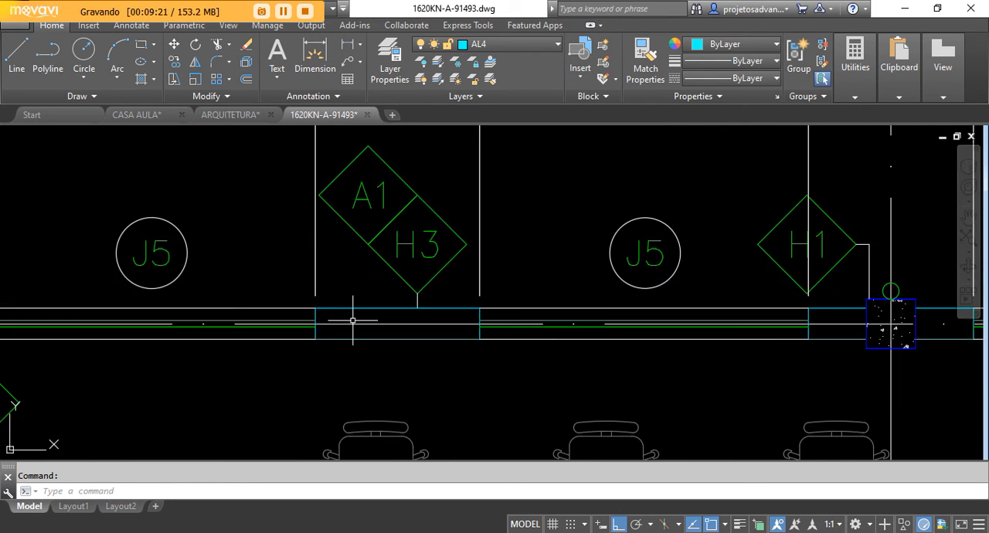
click(364, 309)
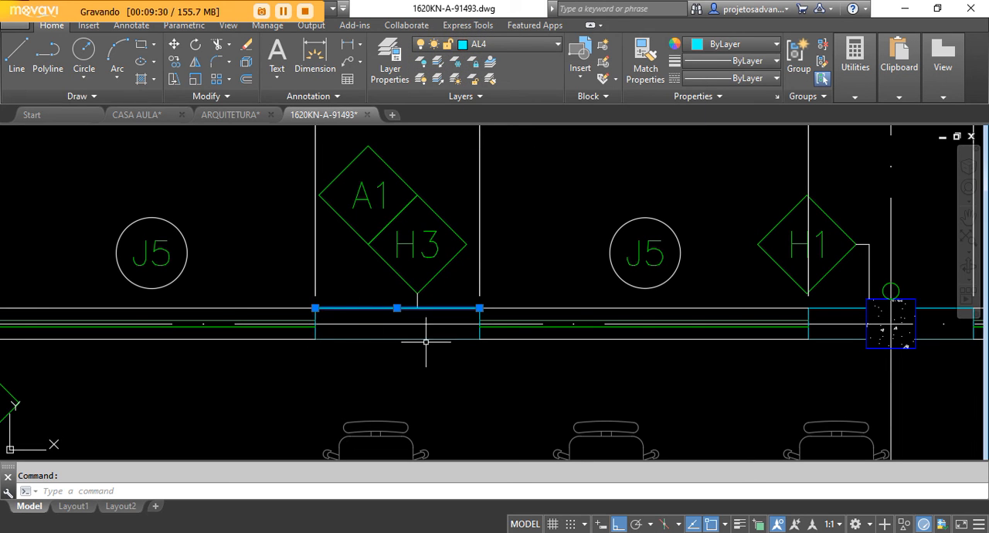
scroll(339, 294, down, 4)
key(Escape)
Step: Check which layer the first office chair in the upper row of desks is drawn on
scroll(353, 349, up, 4)
scroll(367, 348, up, 2)
click(372, 316)
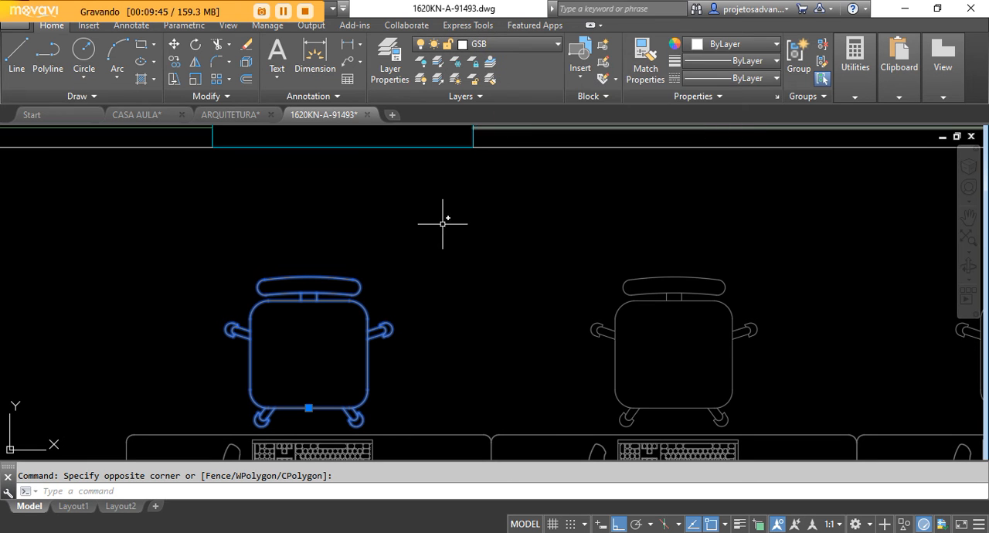
scroll(411, 264, down, 6)
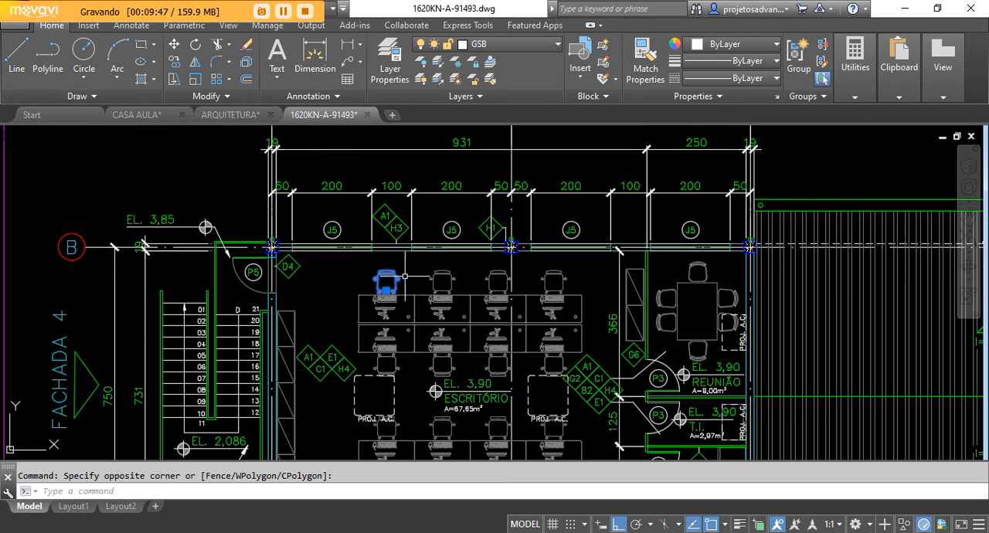
key(Escape)
Step: Check the layer of both the outer and inner wall lines at tag A1/H3 between two J5 windows
scroll(272, 230, down, 2)
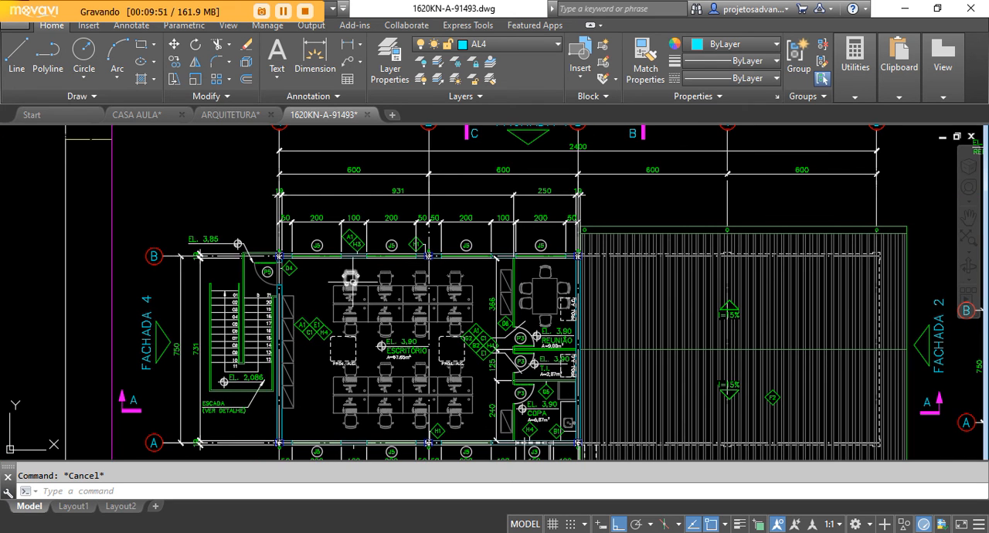
scroll(355, 271, up, 6)
scroll(332, 316, down, 2)
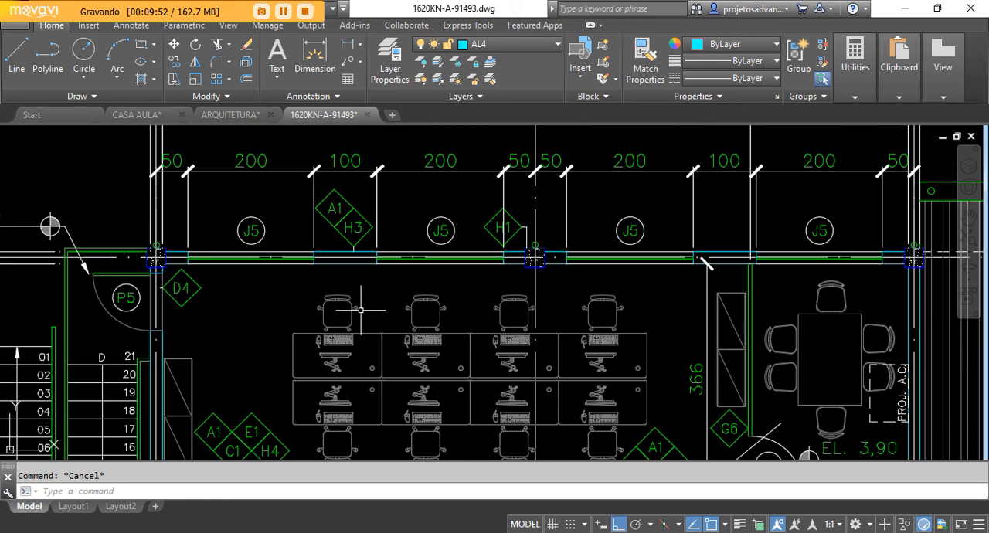
scroll(348, 301, up, 2)
click(340, 250)
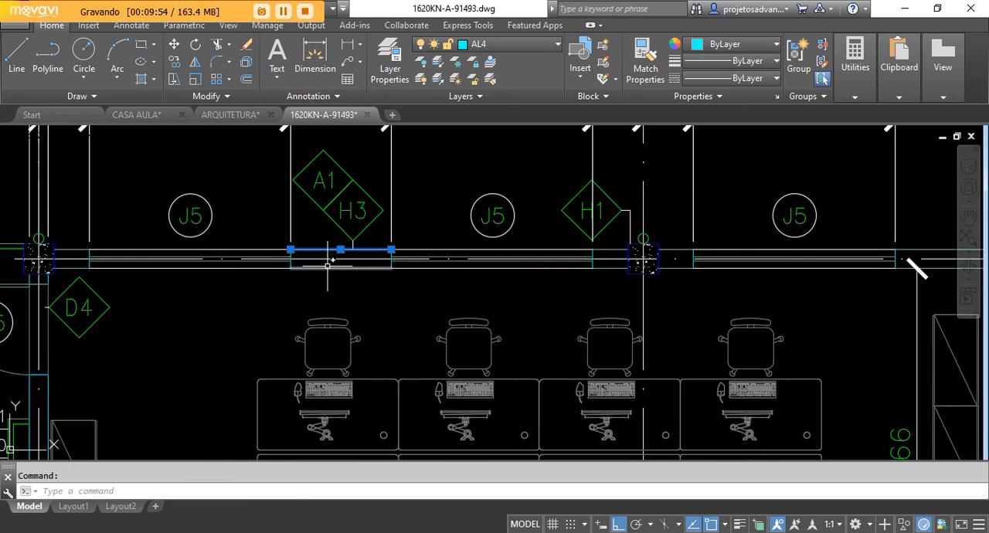
click(328, 266)
click(317, 294)
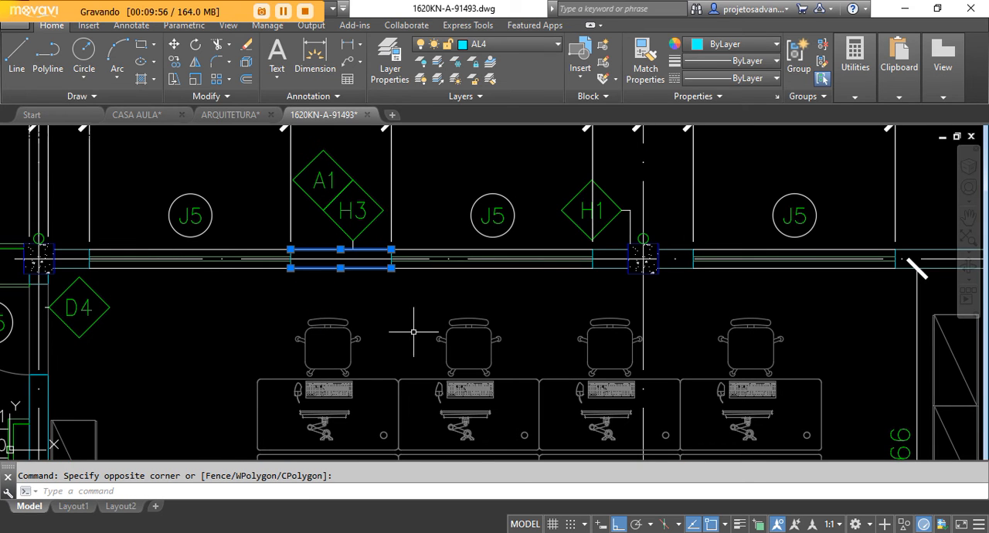
key(Escape)
Step: Examine how walls, windows, furniture and stairs are represented on PLANTA EL. 3,90, and compare it with the rest of the sheet
scroll(371, 309, down, 2)
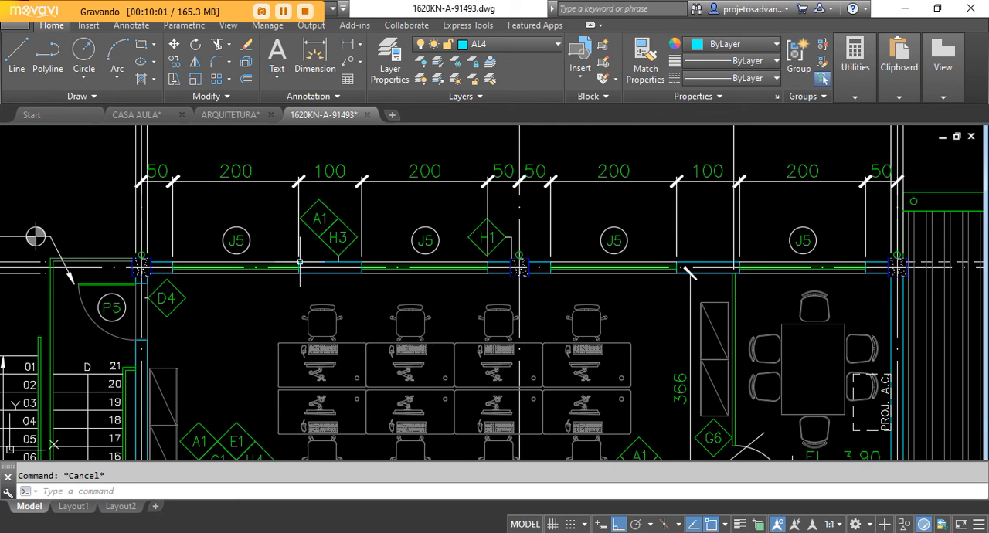
scroll(309, 278, up, 4)
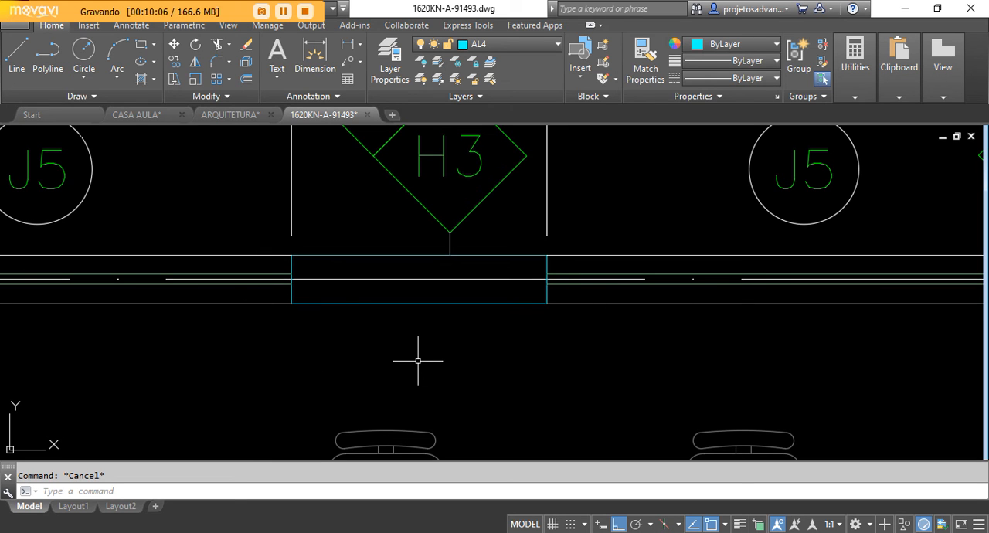
scroll(347, 255, down, 4)
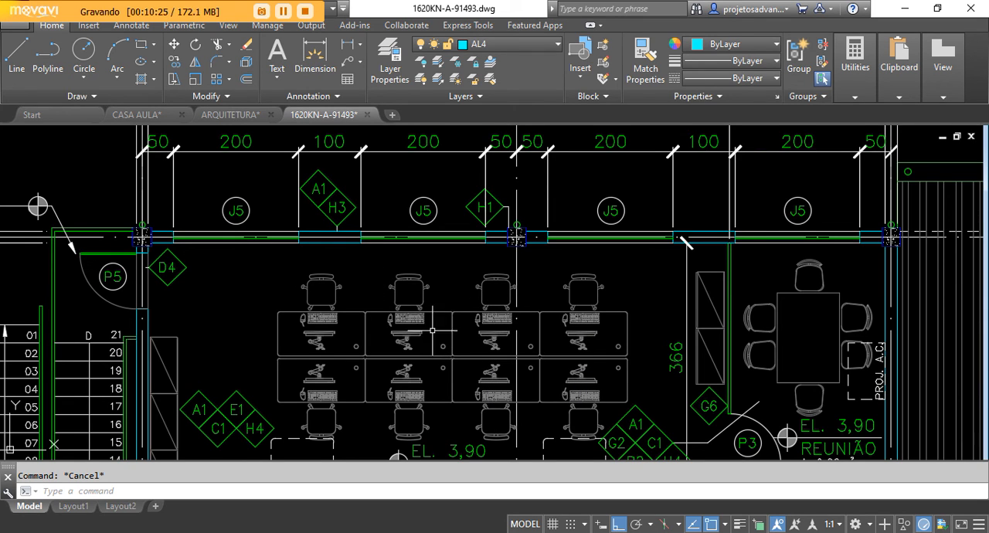
scroll(255, 259, down, 2)
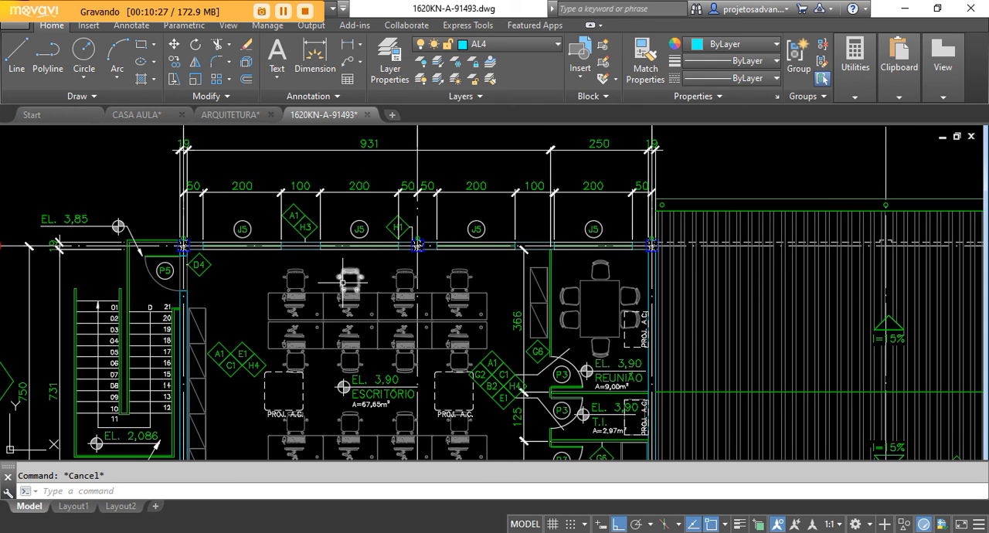
scroll(416, 264, down, 4)
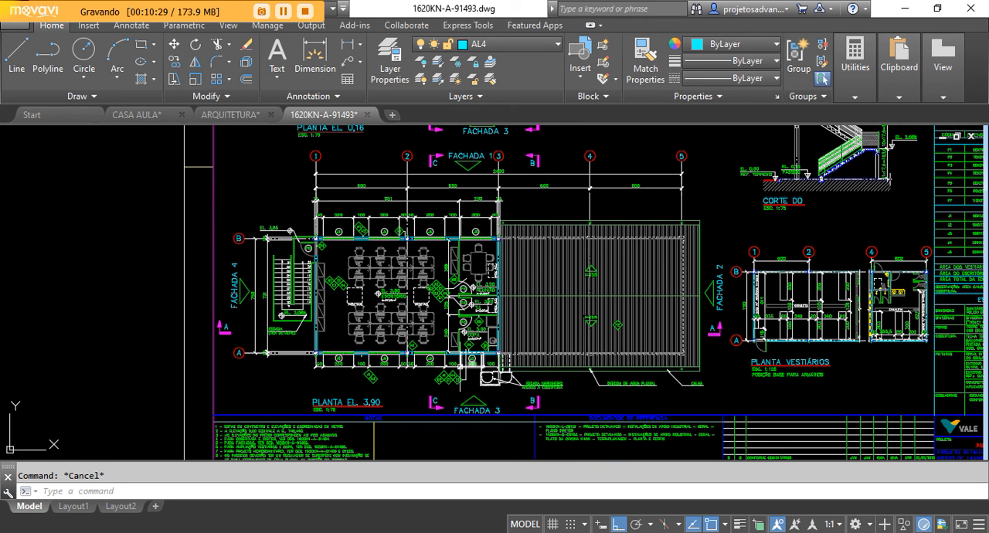
scroll(324, 334, up, 5)
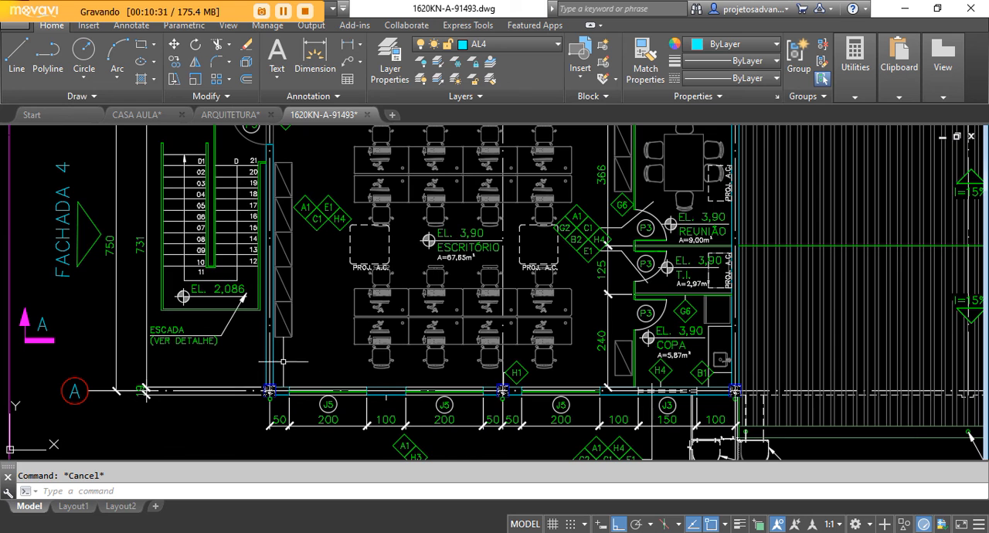
scroll(272, 379, down, 2)
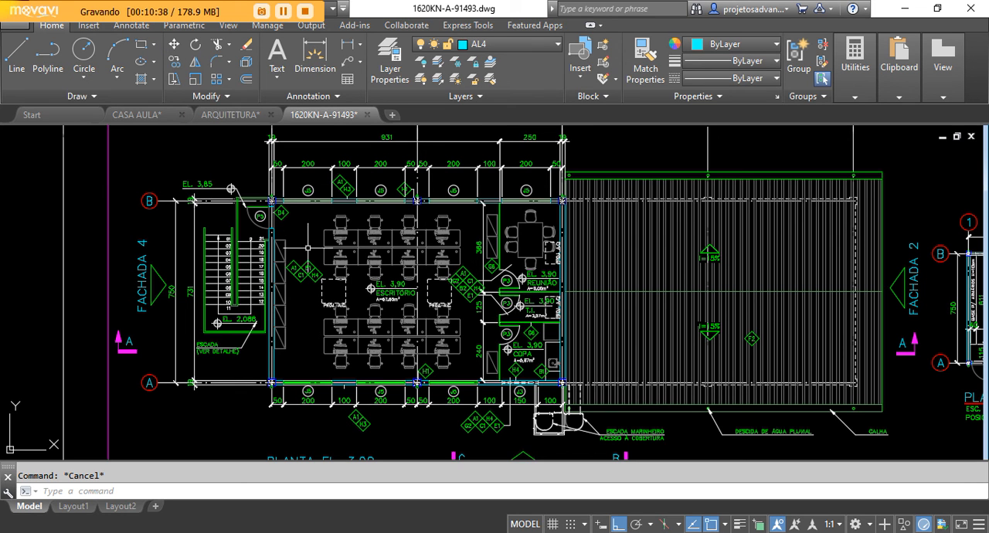
scroll(390, 299, down, 3)
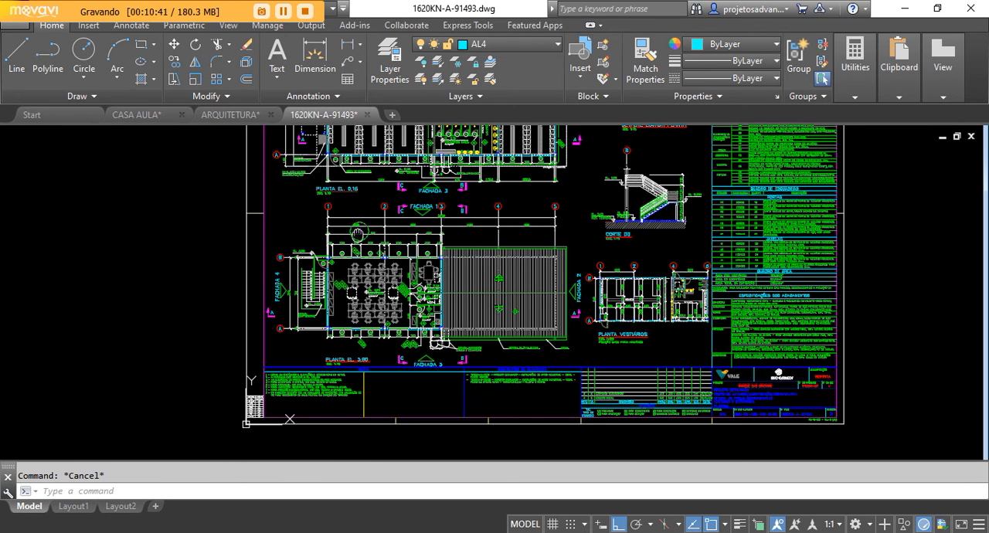
middle_drag(384, 221, 378, 244)
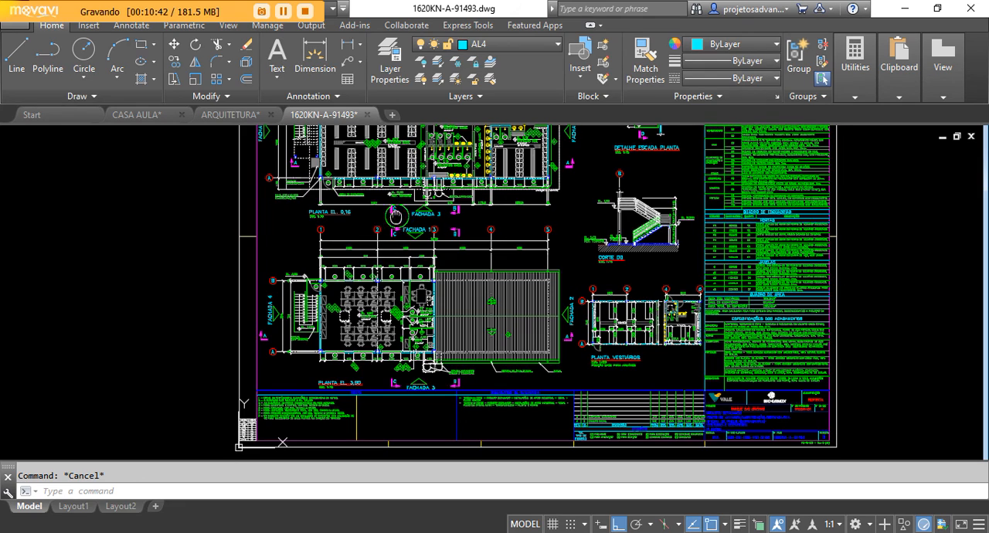
middle_drag(412, 187, 396, 229)
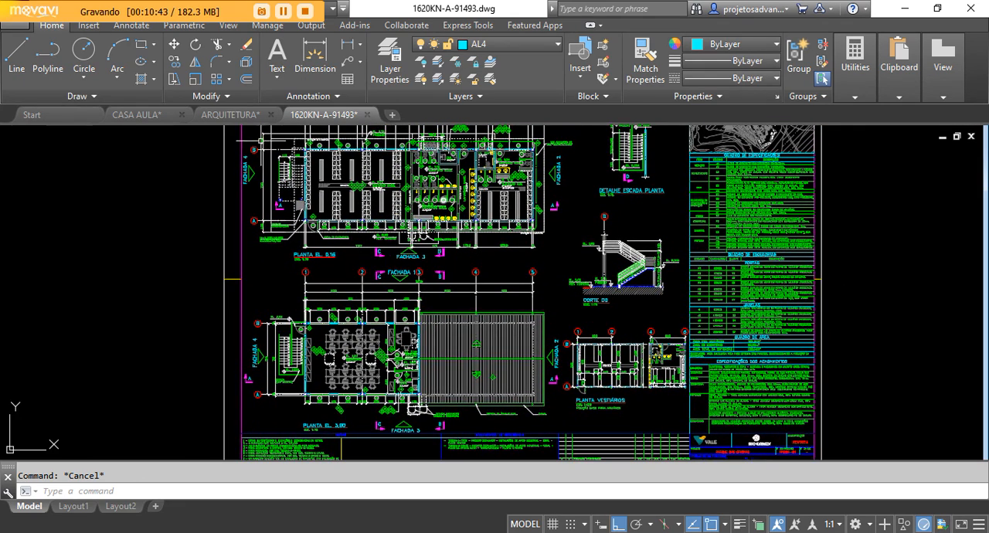
Step: Return to the CASA AULA drawing, show the whole reference plan, and make the viewport with the drawn walls active
click(225, 115)
click(146, 114)
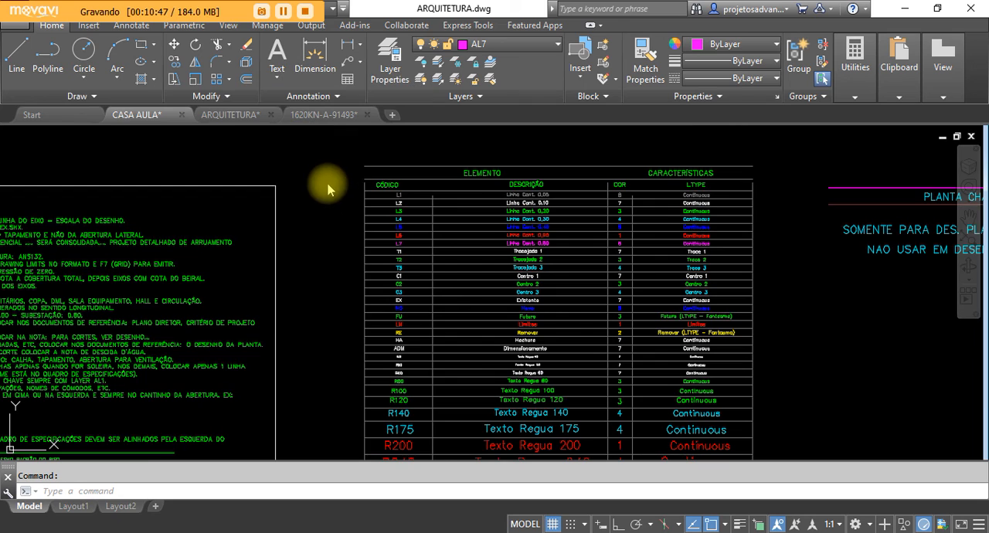
scroll(630, 280, up, 5)
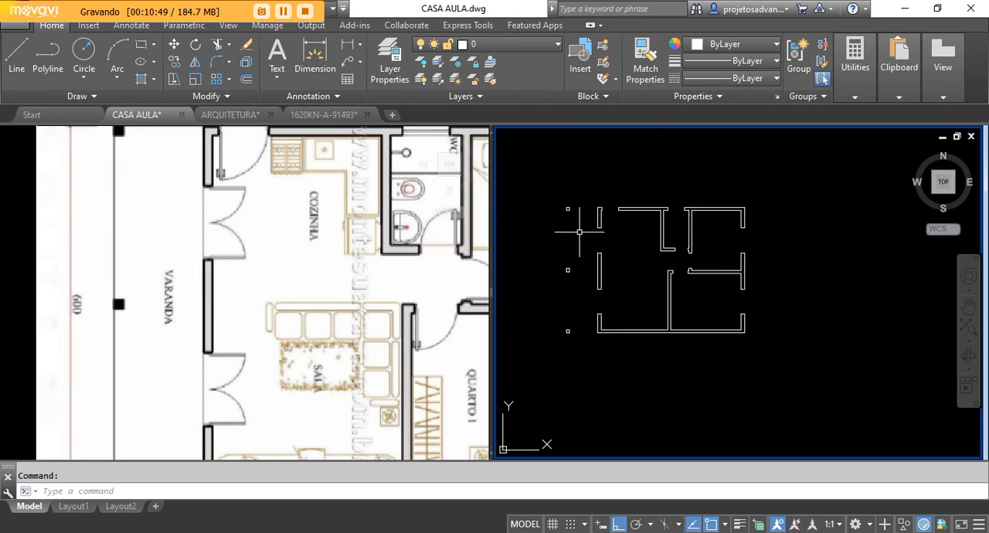
scroll(603, 254, down, 2)
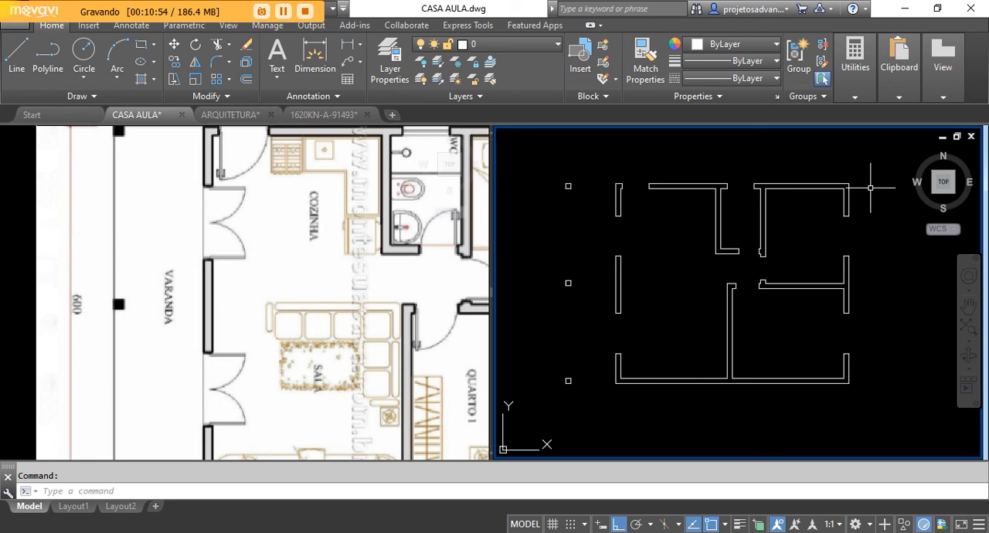
click(239, 265)
scroll(239, 265, down, 5)
click(673, 287)
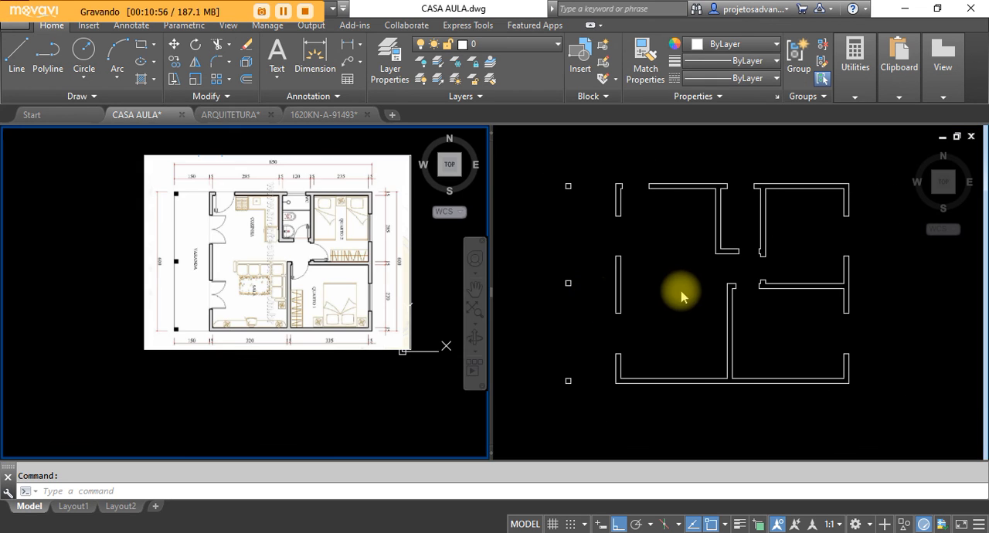